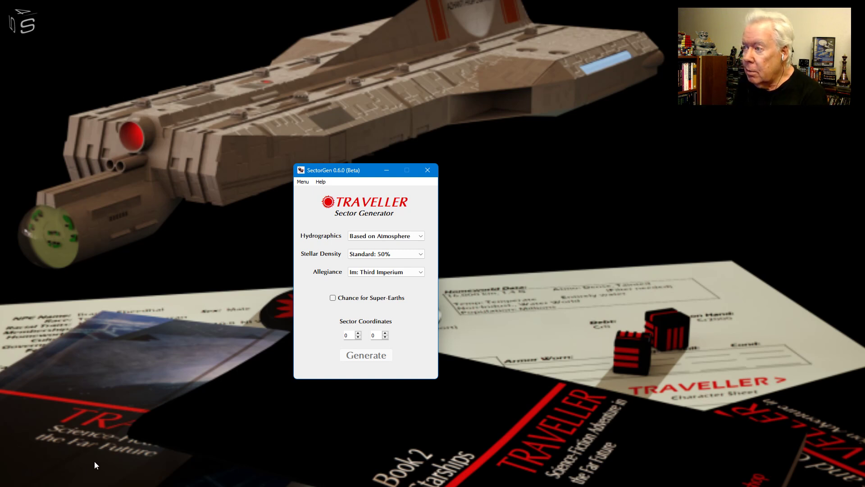
Step: Set the sector coordinates to 1 and 0 in the sector generator
left_click_drag(344, 171, 182, 223)
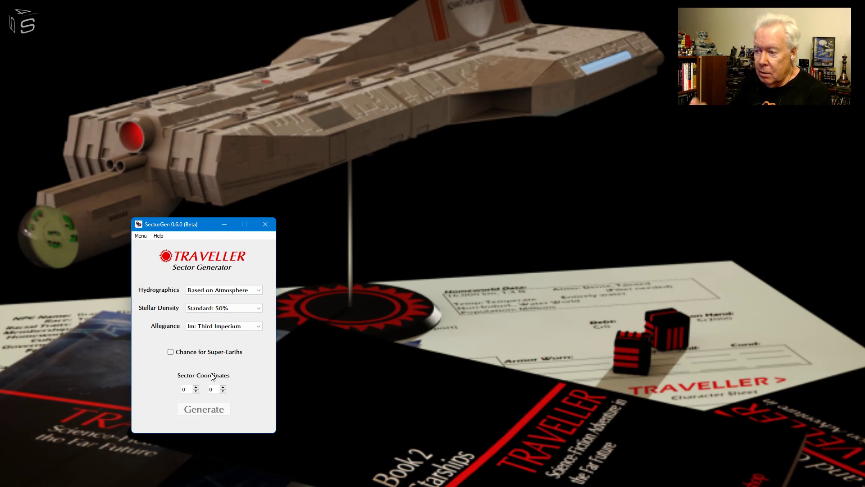
left_click(196, 388)
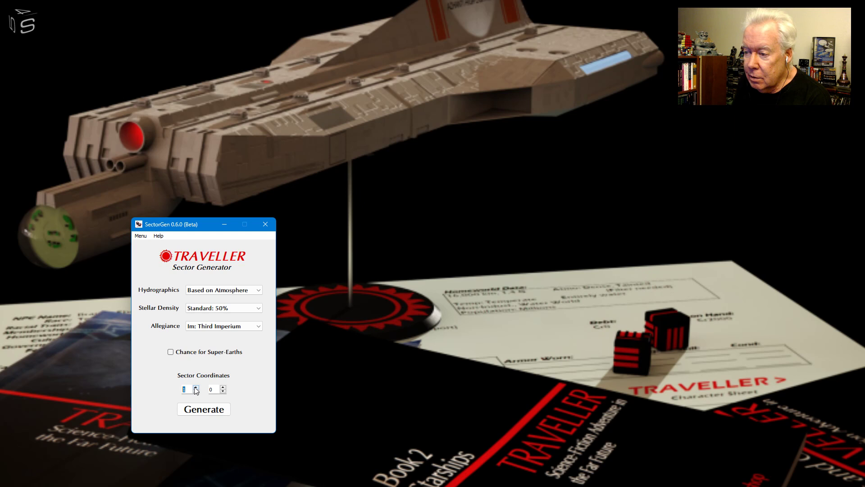
left_click(223, 388)
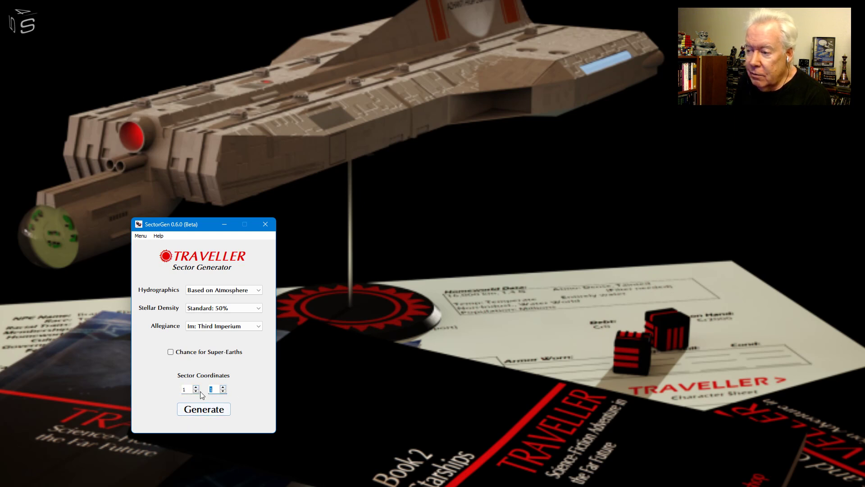
left_click(223, 391)
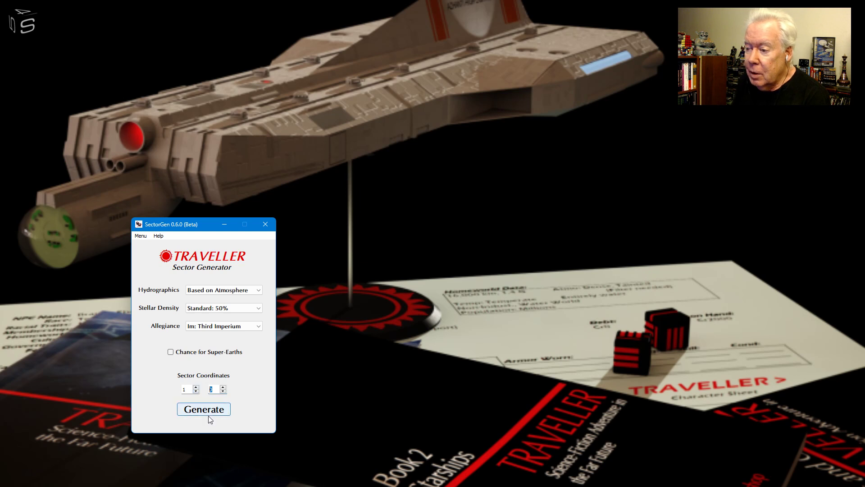
Step: Set the allegiance to Random, generate the sector, and dismiss the completion message
left_click(218, 328)
left_click(215, 381)
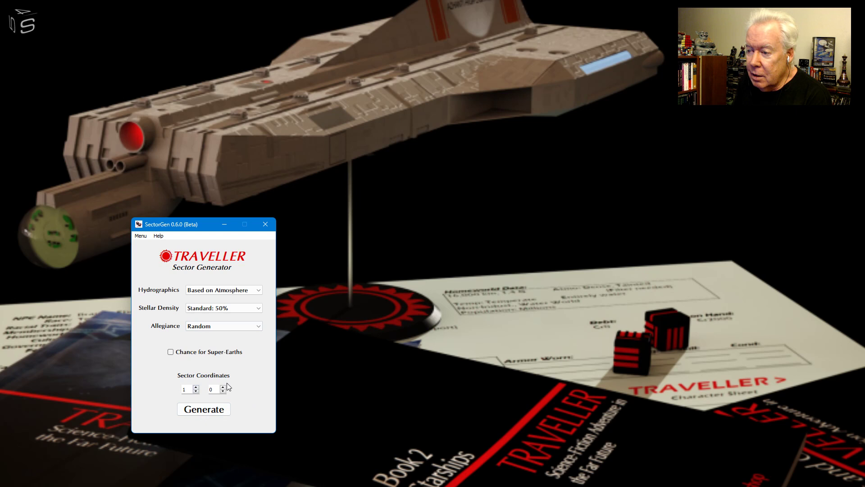
left_click(219, 411)
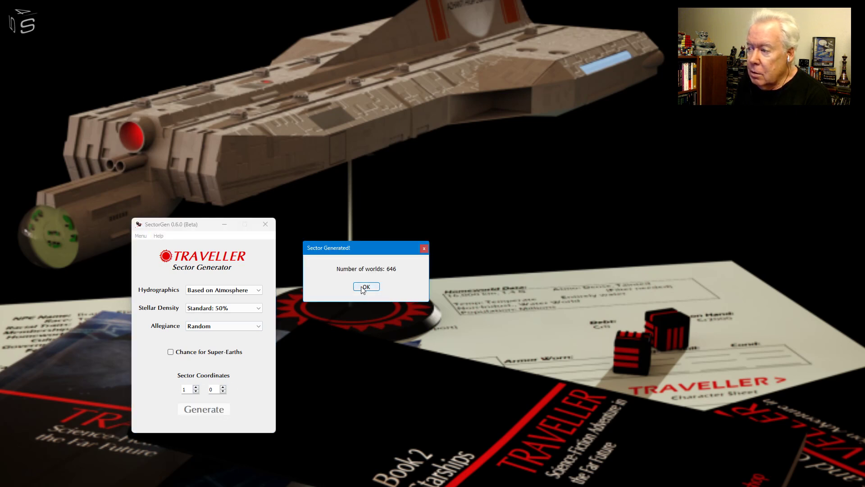
left_click(363, 287)
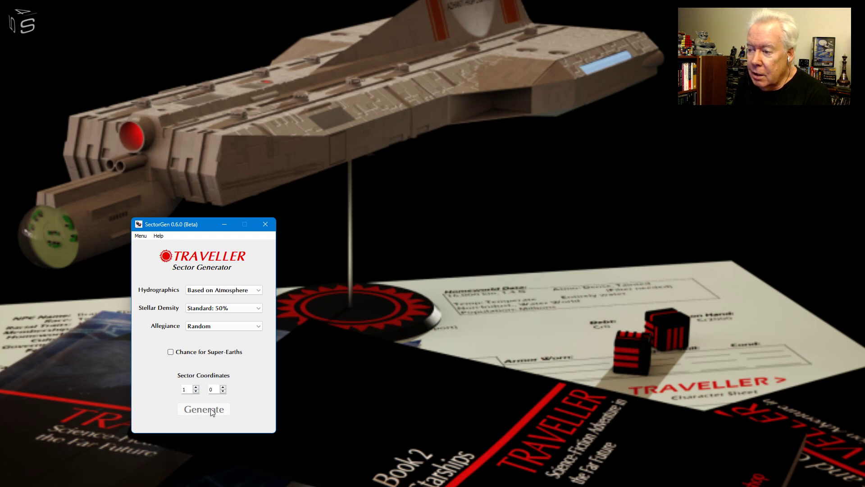
Step: Generate a second sector at coordinates 1, 1 with Sparse: 17% stellar density, and close the generator
left_click(222, 387)
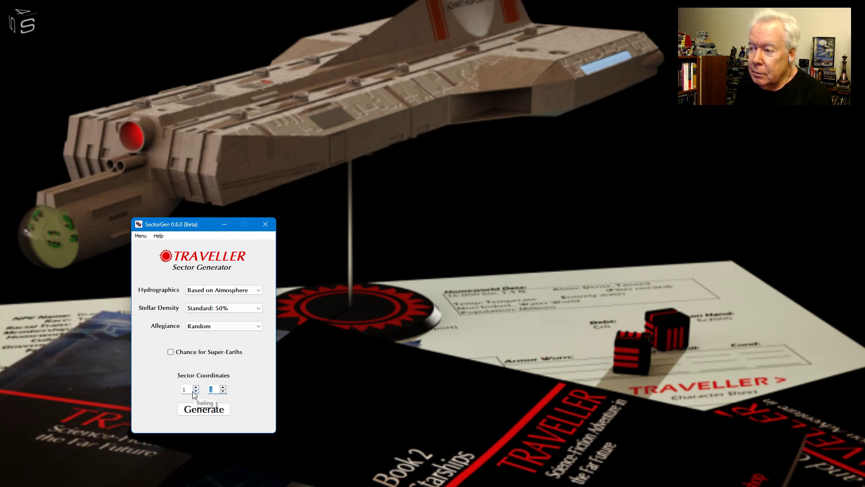
left_click(221, 309)
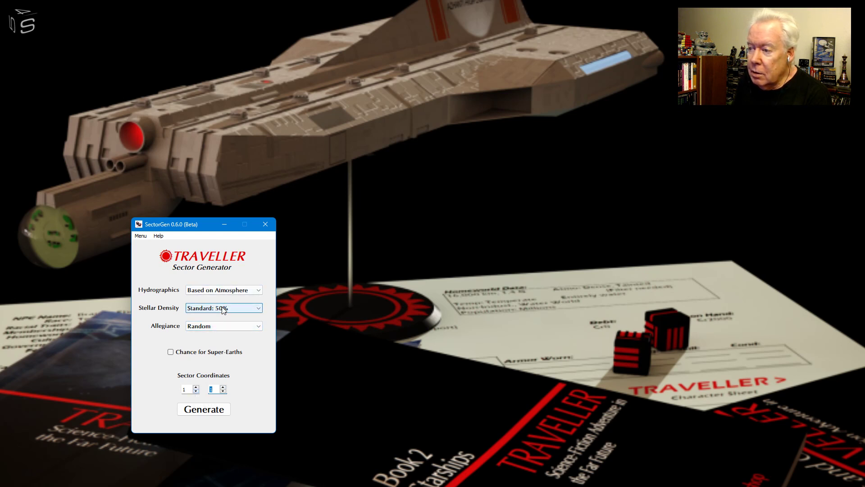
left_click(218, 331)
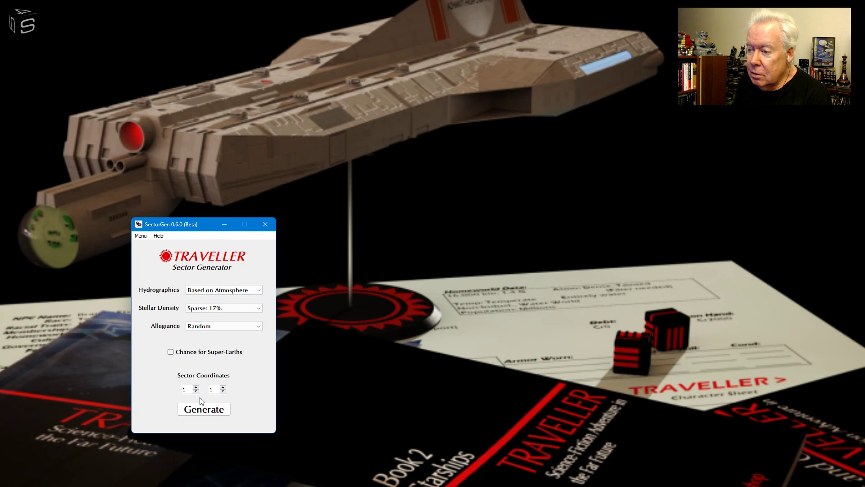
left_click(207, 411)
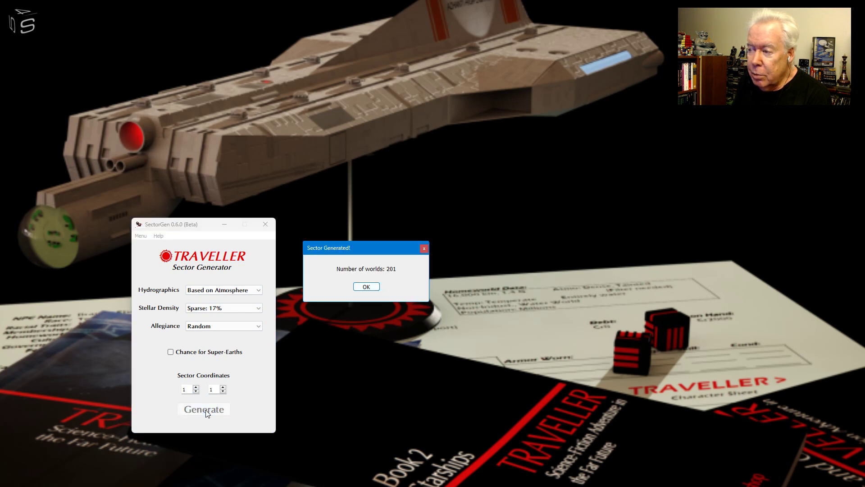
left_click(366, 287)
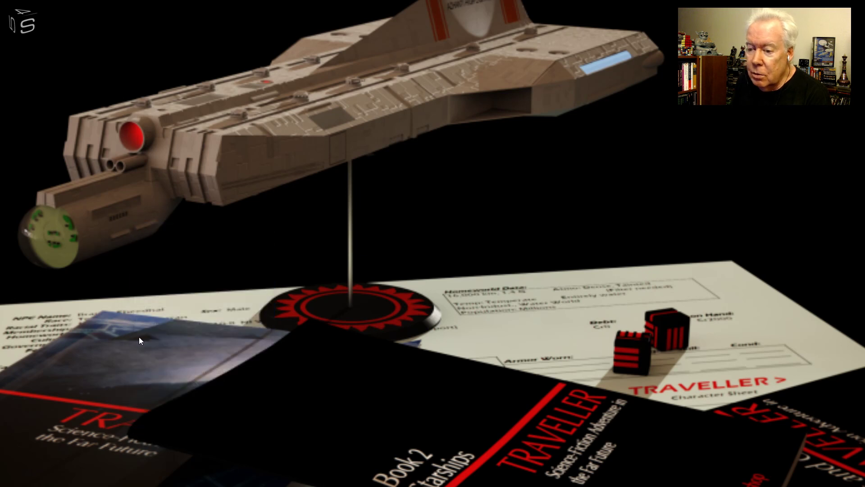
left_click(266, 225)
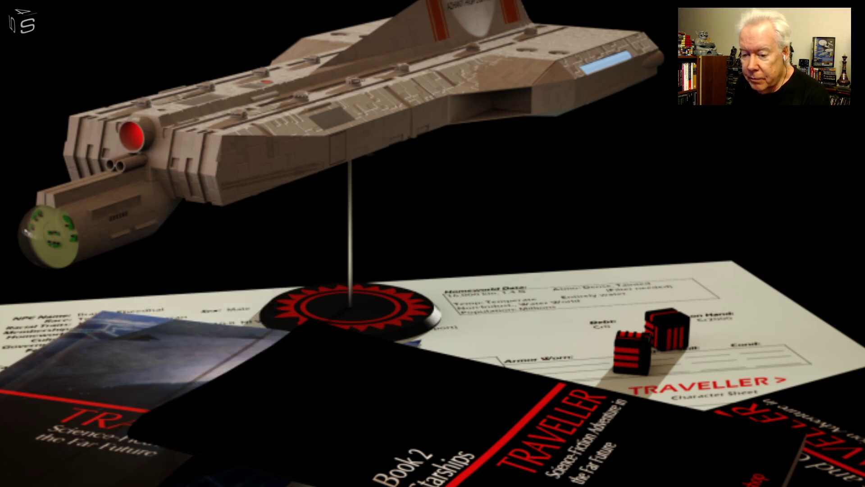
Step: Run PyMapGen.py from the Traveller-RPG-SectorGen folder and clear the console and folder windows away from the map
key("alt+Tab")
left_click(45, 392)
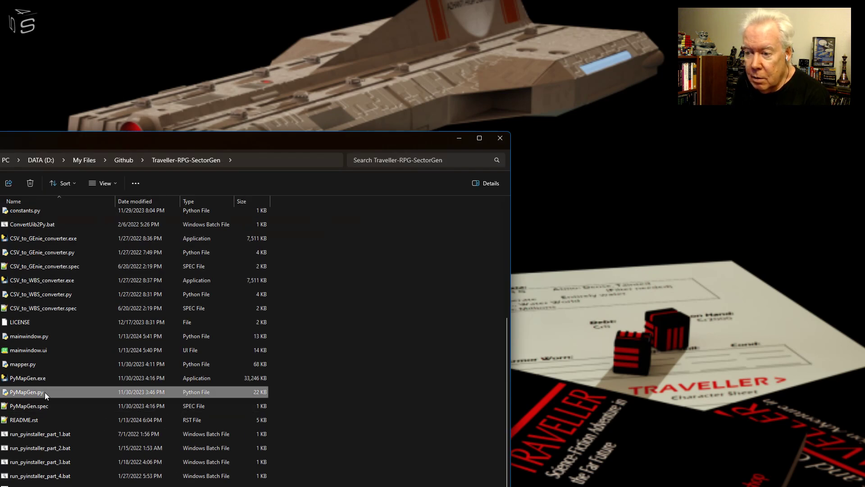
double_click(45, 393)
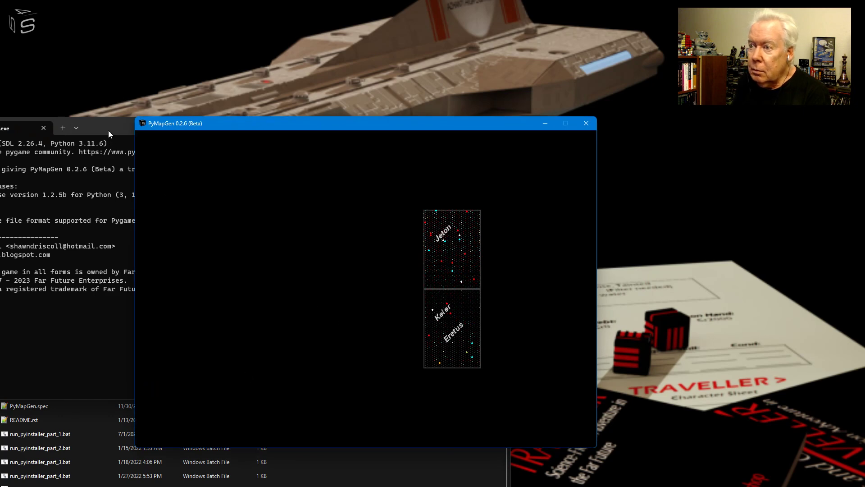
left_click(108, 134)
left_click(393, 128)
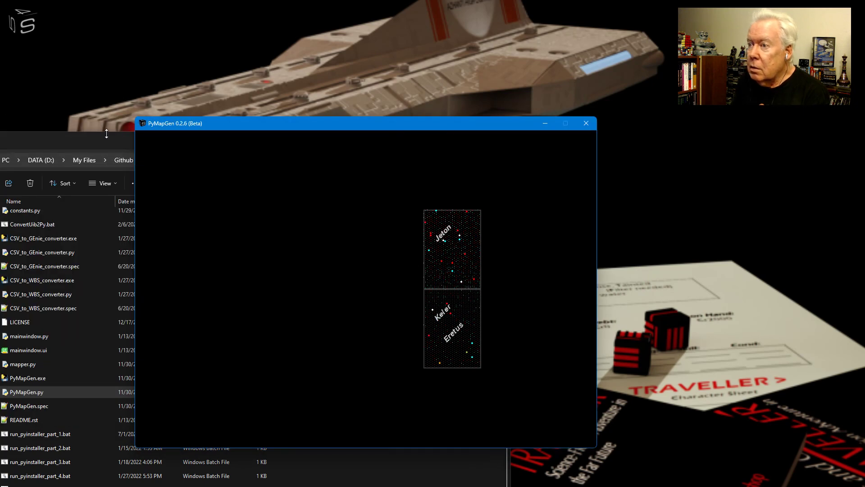
left_click(162, 146)
left_click(459, 139)
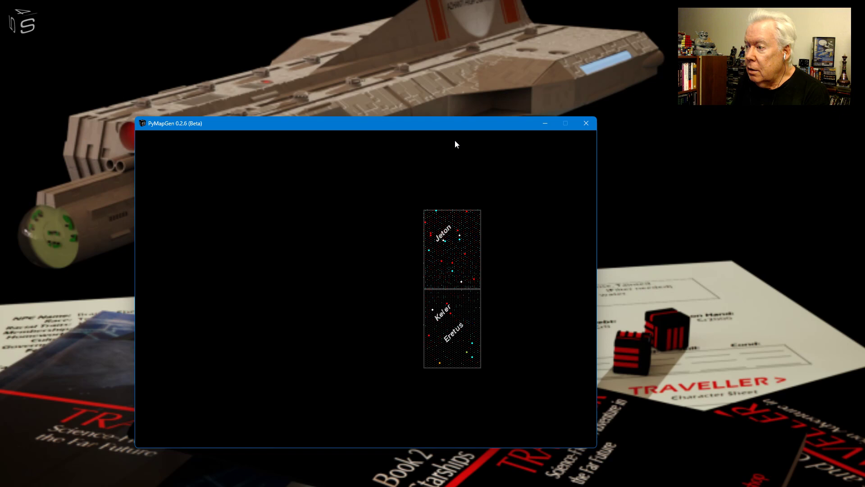
mouse_move(319, 125)
left_mouse_down()
mouse_move(258, 118)
mouse_move(314, 113)
left_mouse_up()
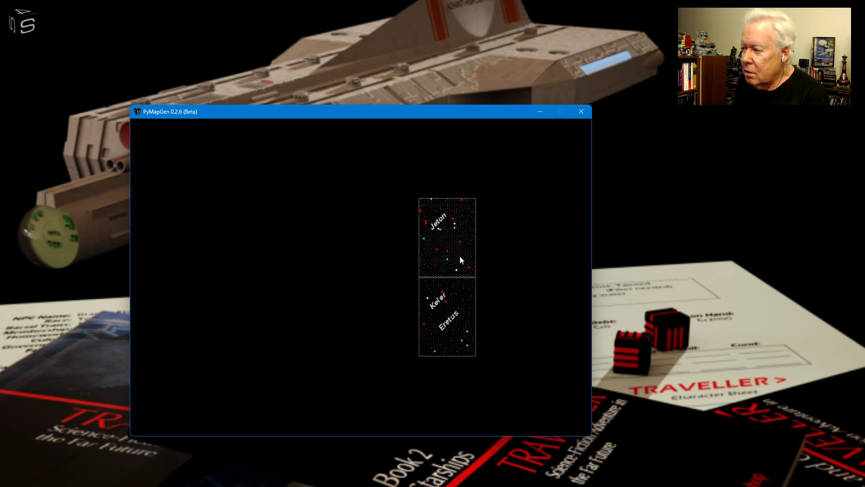
Step: Change the amber zone markers around the worlds on the sector map to filled squares
scroll(467, 244, "up", 2)
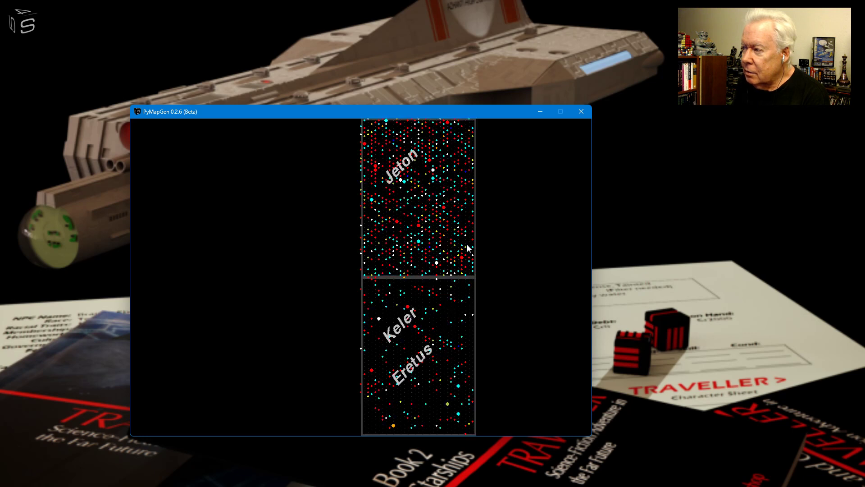
scroll(453, 240, "up", 2)
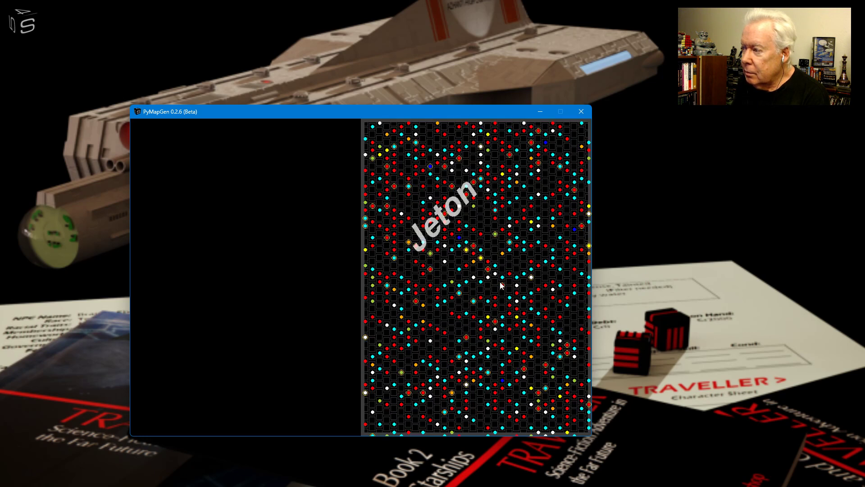
scroll(482, 286, "down", 3)
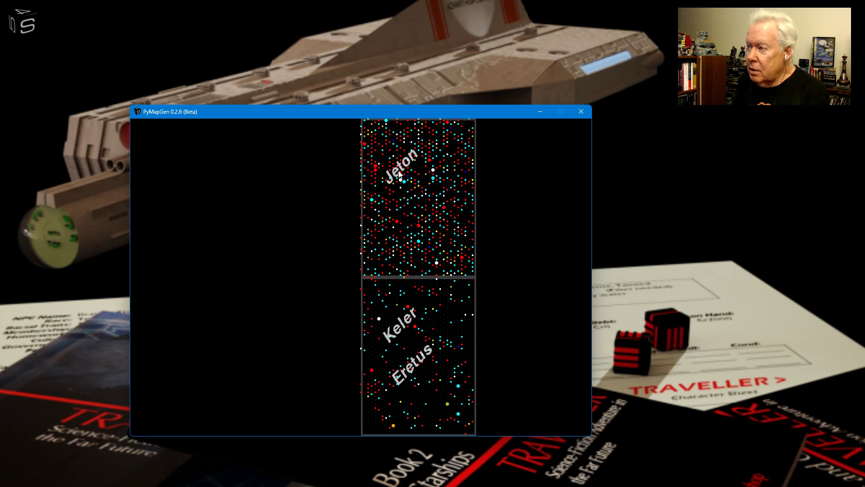
scroll(429, 301, "up", 4)
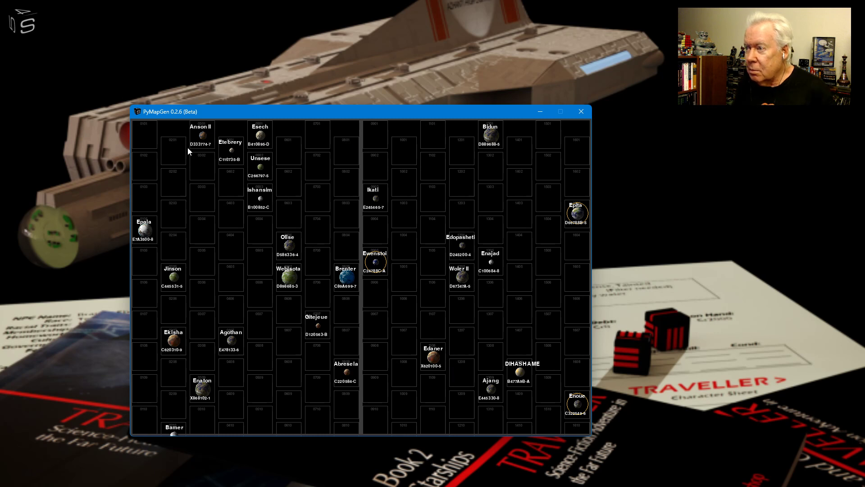
left_click(378, 256)
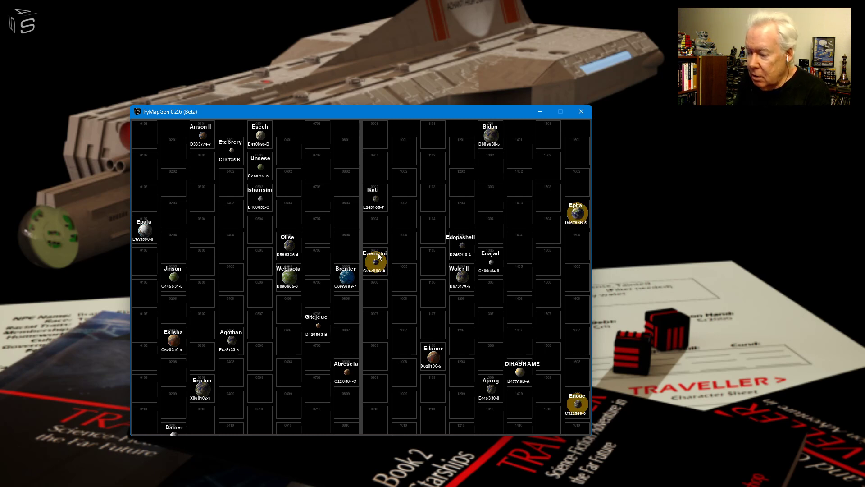
left_click(379, 256)
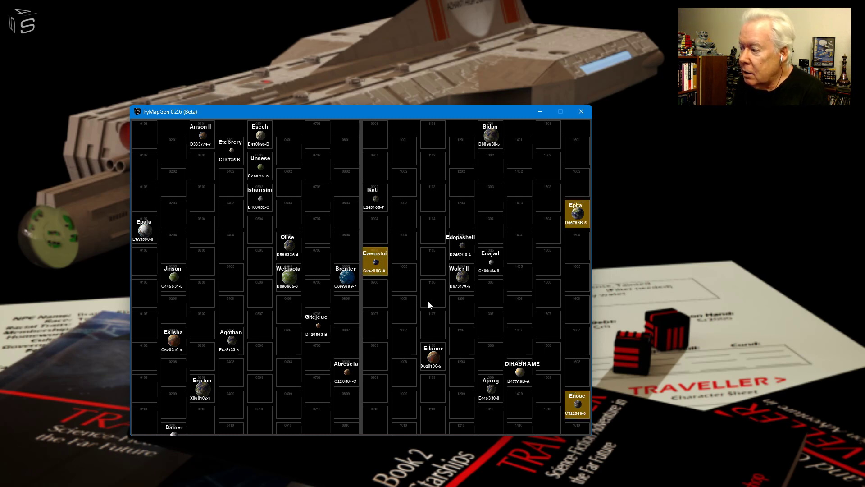
Step: Examine the worlds and amber zones across the subsectors of the sparse sector
key("Right")
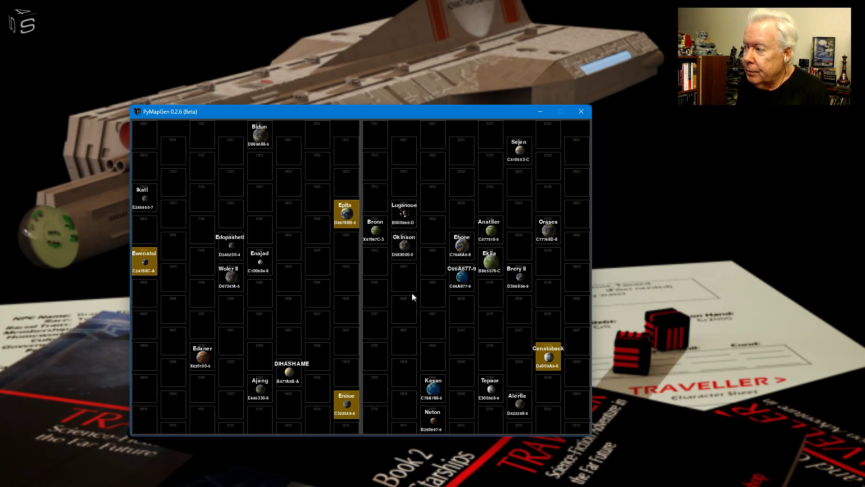
key("Right")
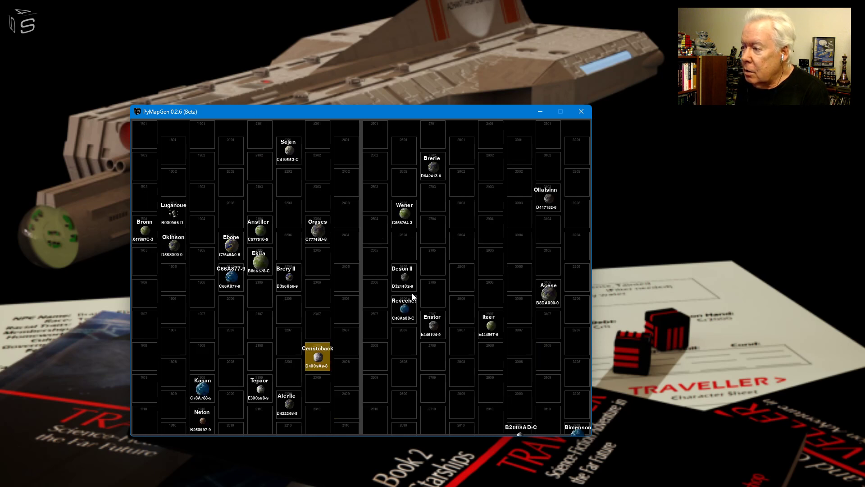
key("Down")
key("Left")
key("Left")
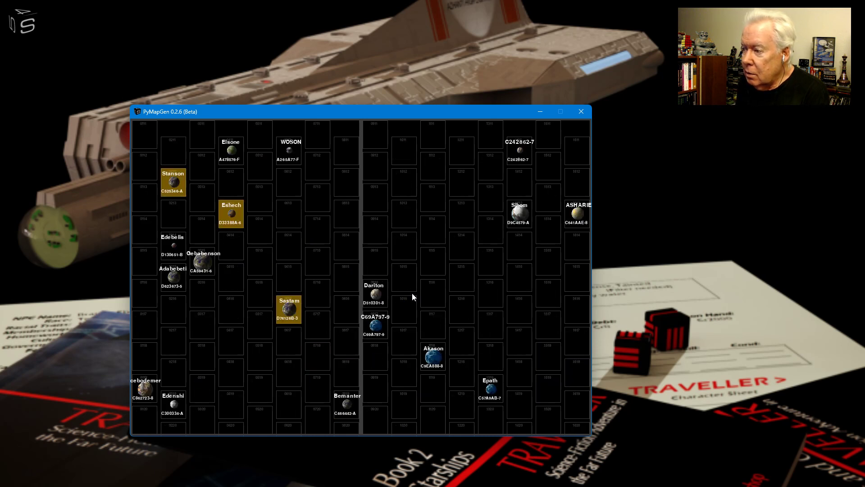
key("Down")
key("Right")
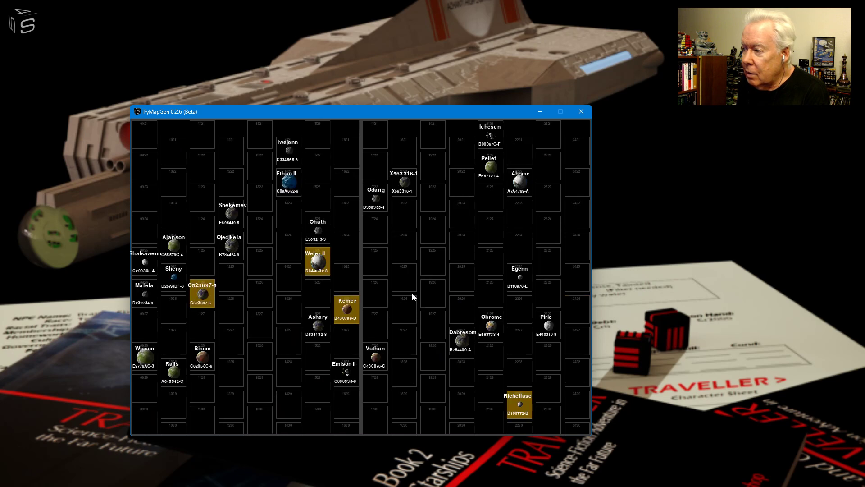
key("Right")
key("Down")
key("Left")
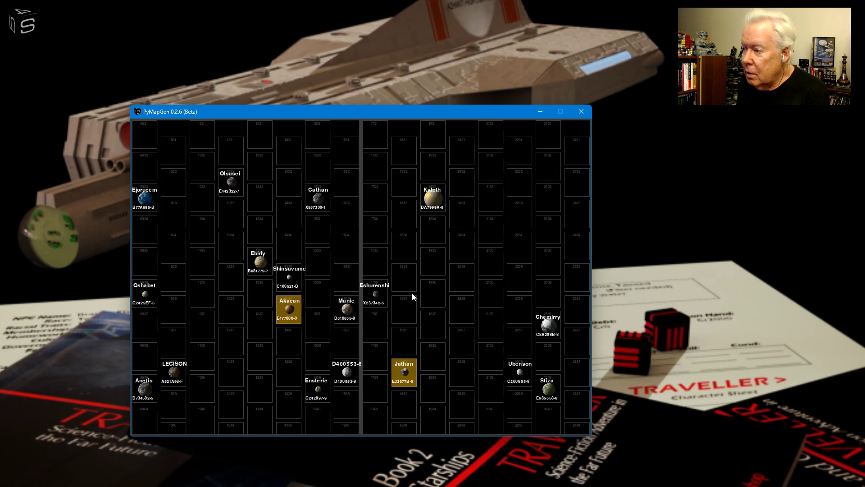
key("Left")
key("Right")
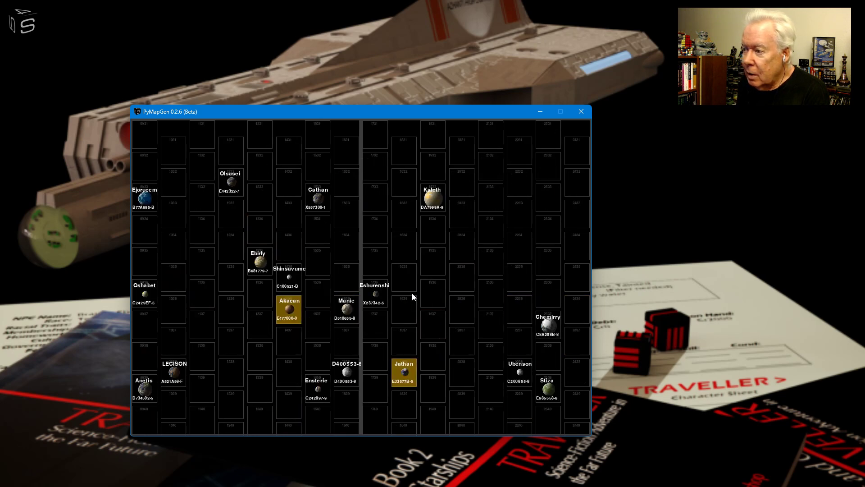
key("Left")
key("Up")
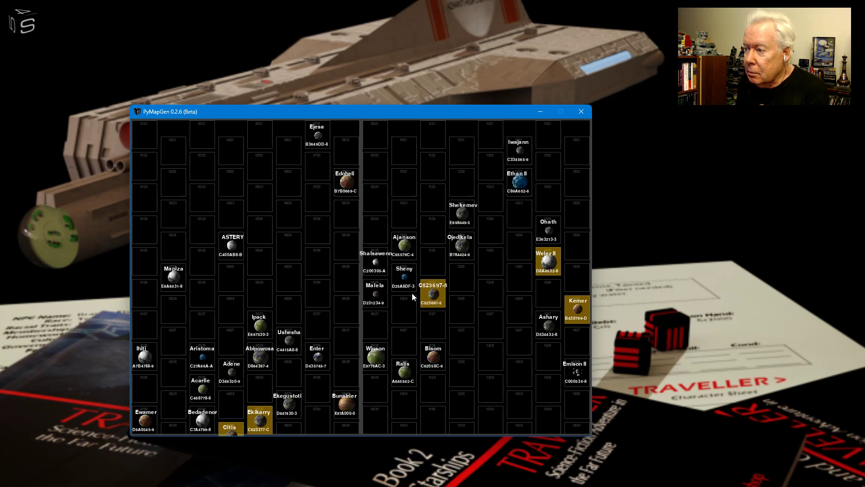
key("Up")
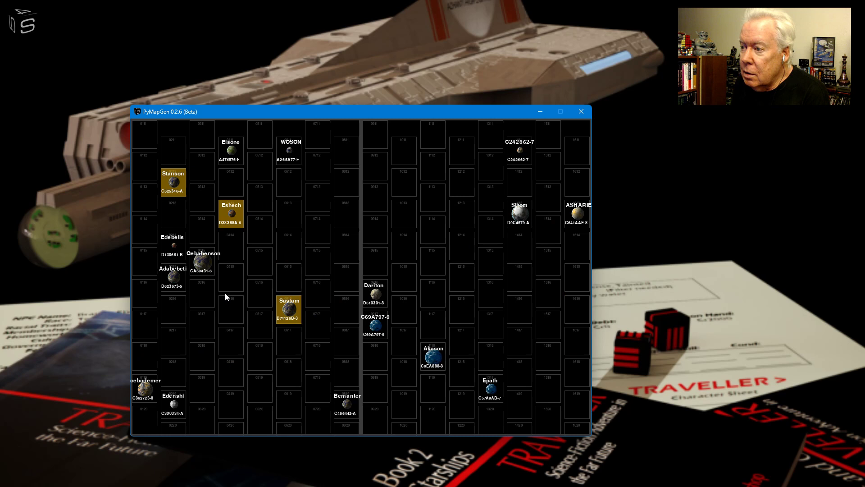
Step: Toggle the worlds' trade codes on and off, and hide the map's hex grid
key("t")
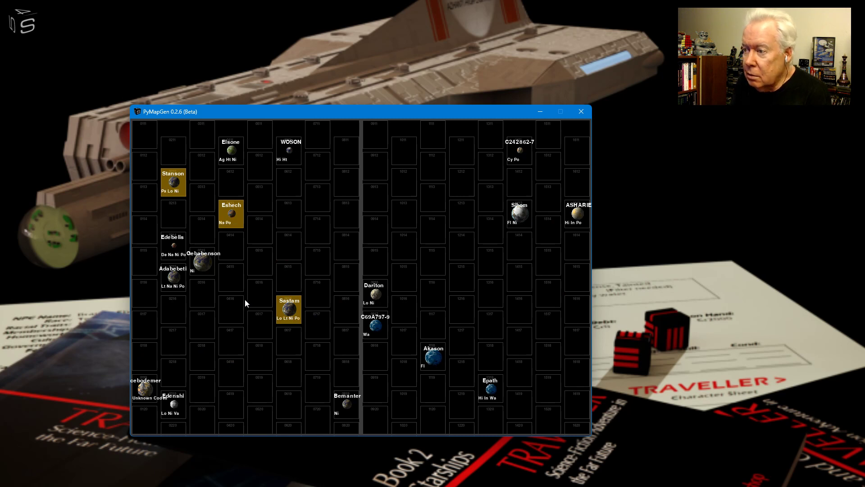
key("t")
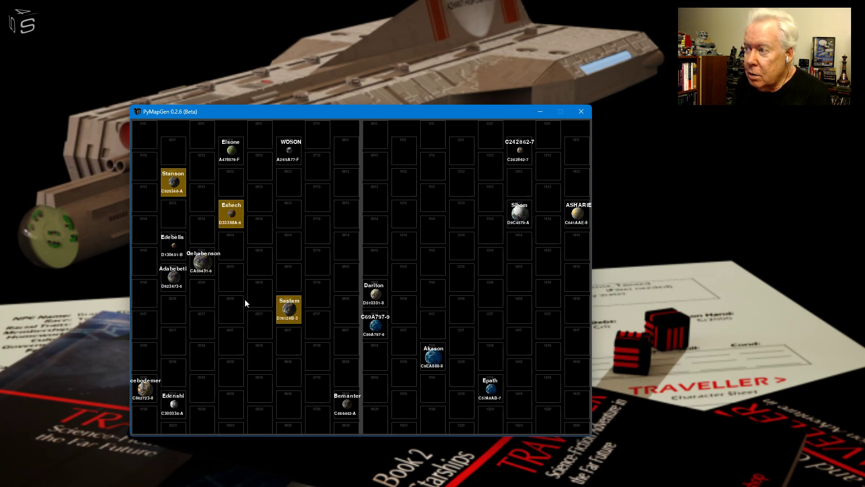
key("g")
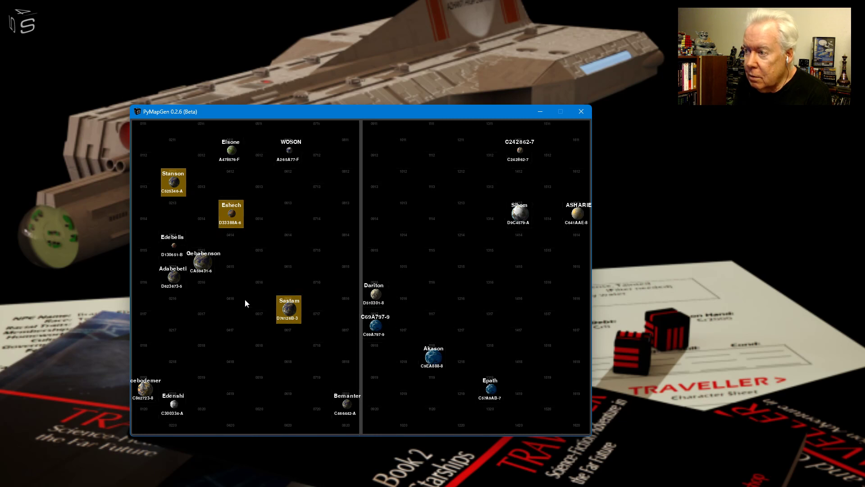
Step: Hide the map's hex numbers and change the amber zone markers from filled squares to outlined circles
key("n")
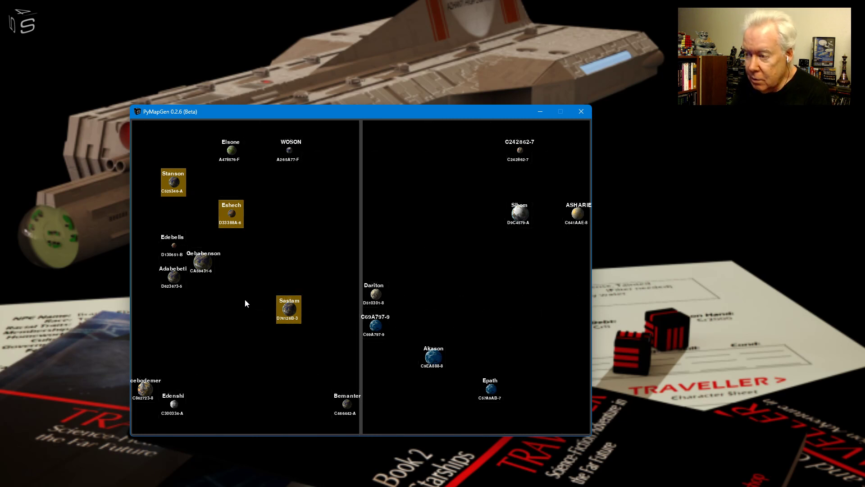
key("z")
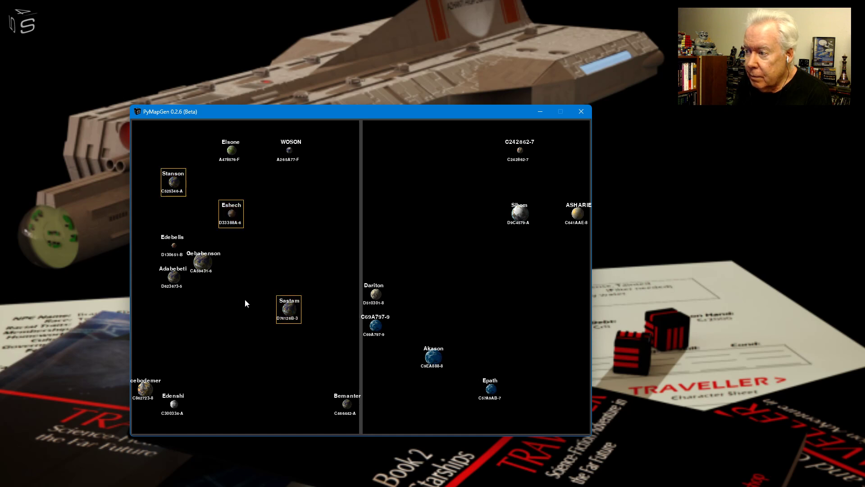
key("z")
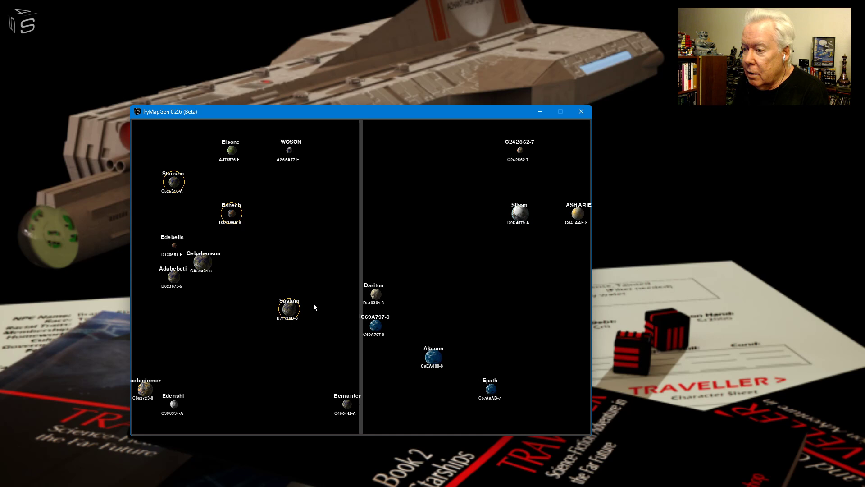
Step: Examine the worlds and circled amber zones in different subsectors of the sparse sector
key("space")
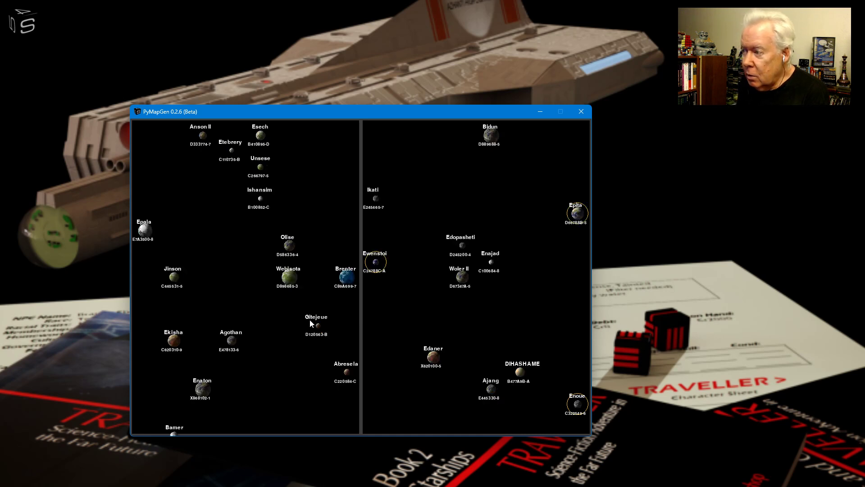
key("space")
key("space")
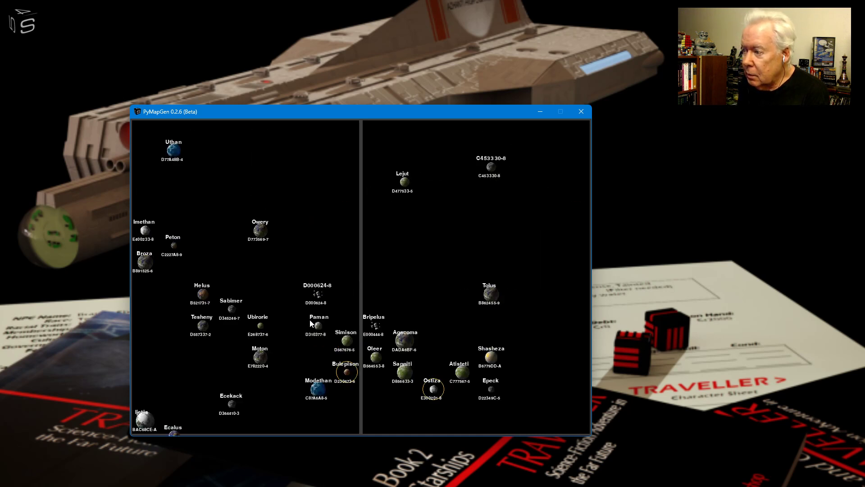
key("space")
key("space")
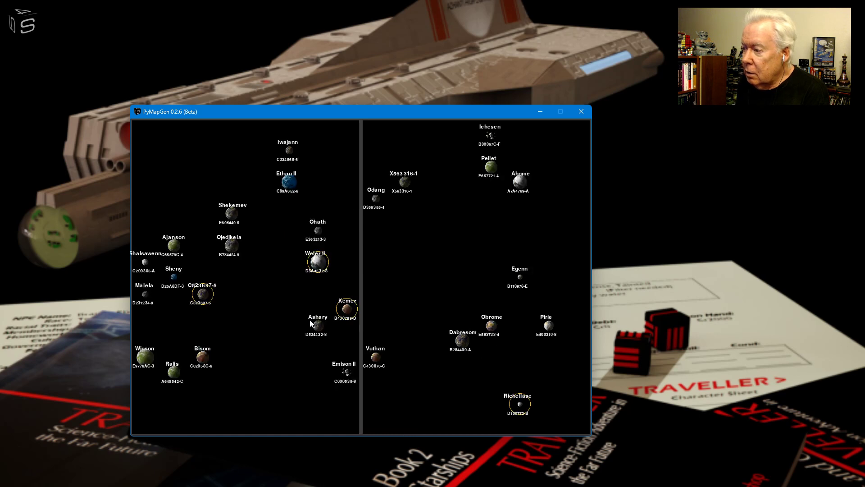
key("space")
key("space")
key("space")
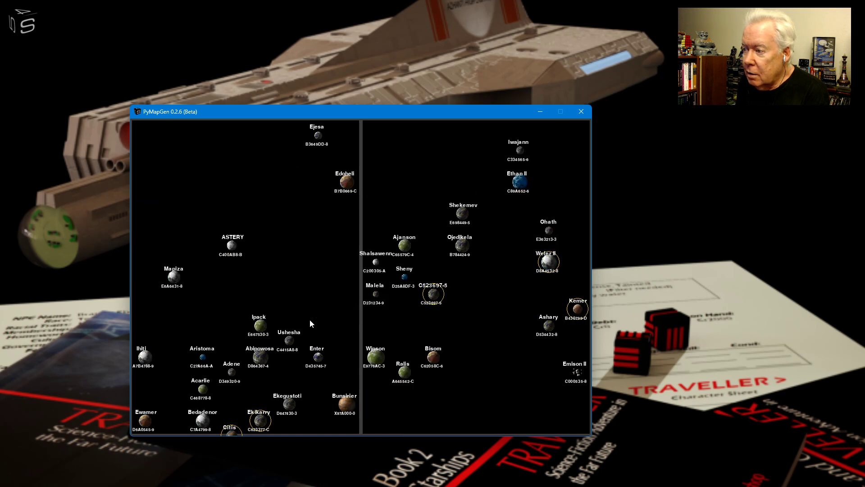
key("space")
key("space")
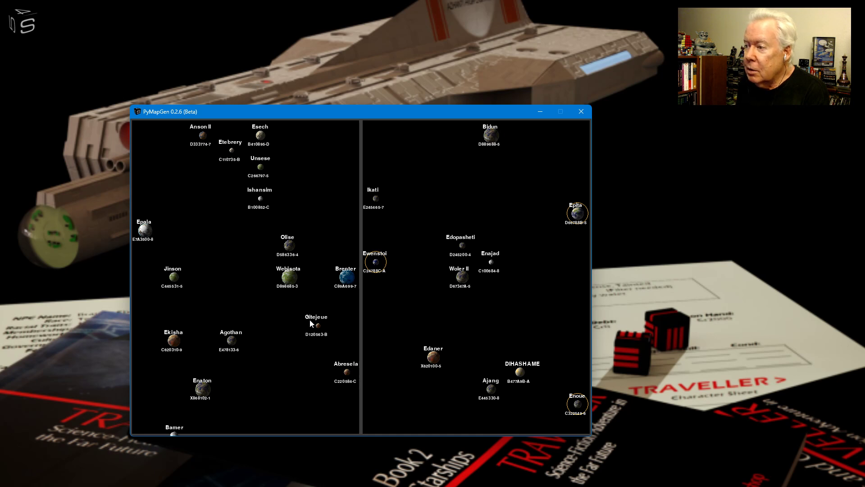
key("space")
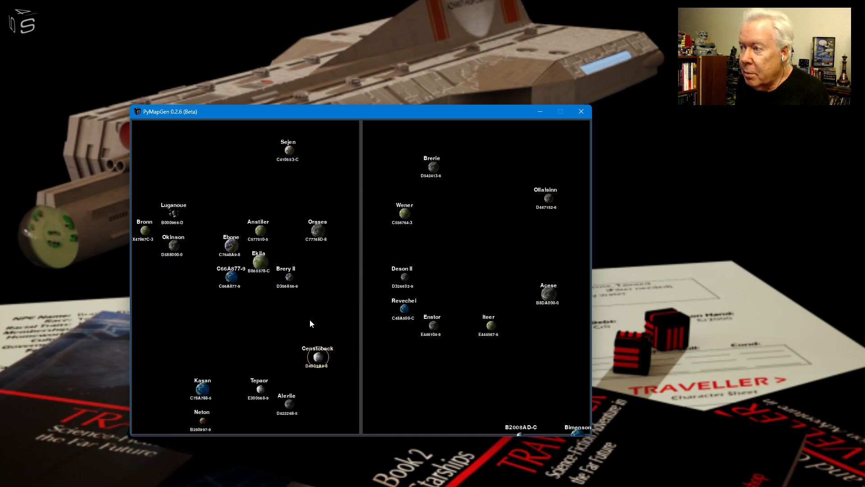
key("space")
key("space")
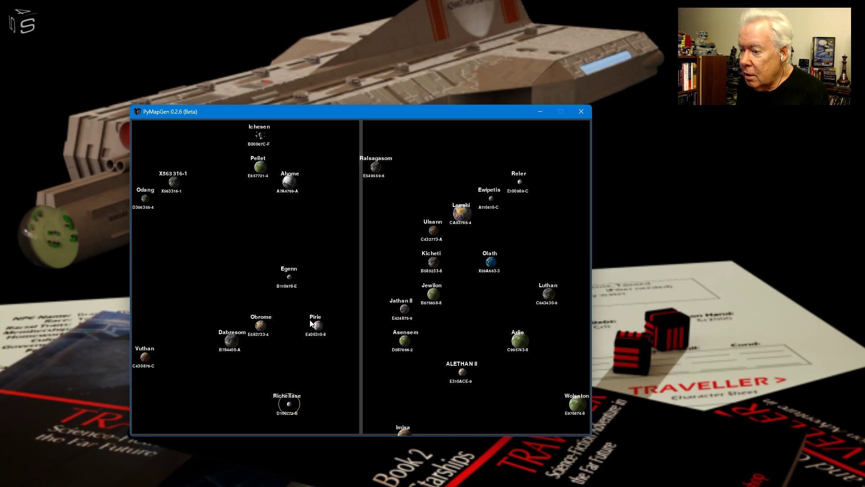
key("Left")
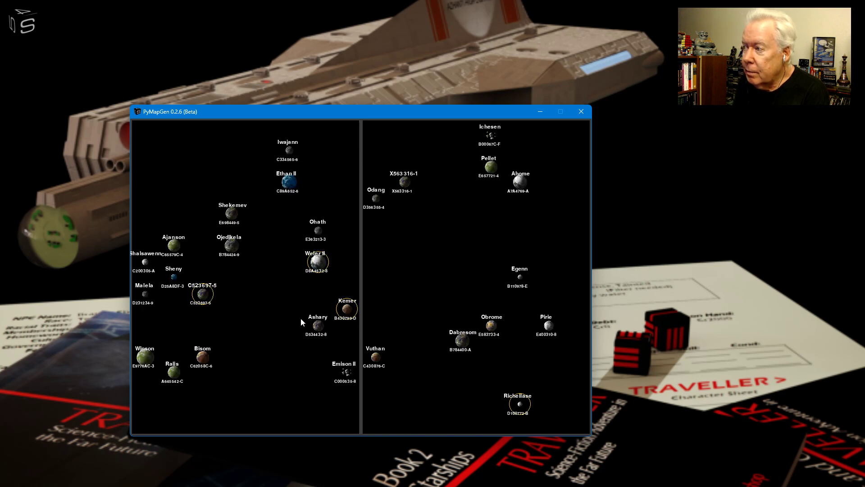
Step: Compare the two sectors on the overview map and bring up the subsectors of the dense Jeton sector
scroll(291, 334, "down", 2)
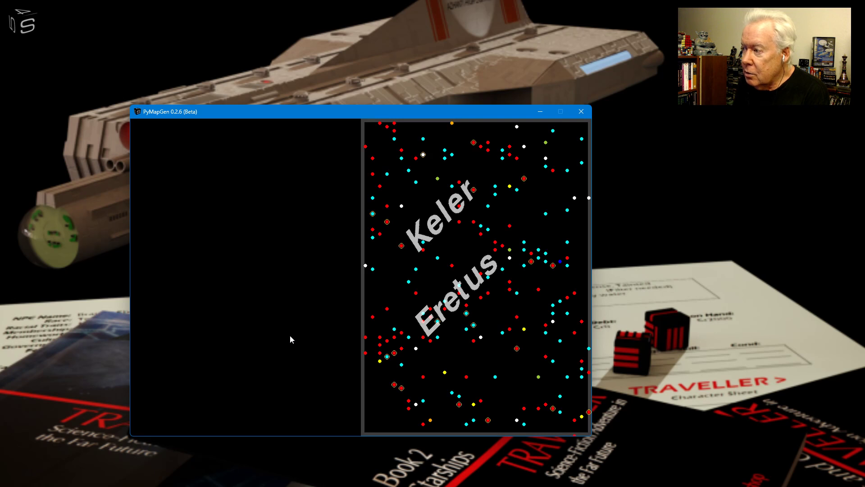
scroll(291, 338, "down", 1)
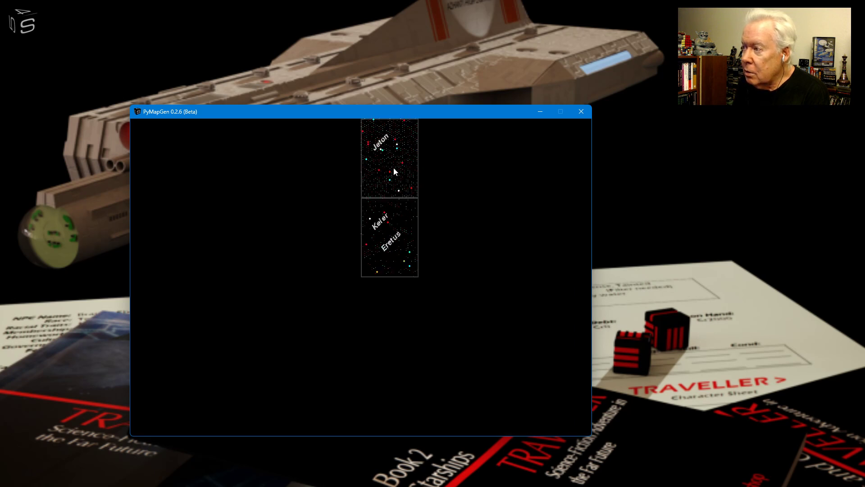
scroll(393, 171, "up", 1)
scroll(442, 207, "up", 1)
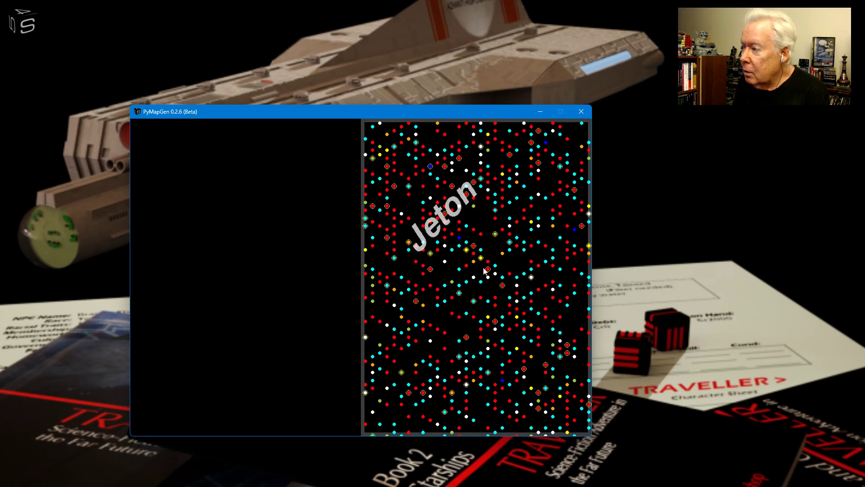
scroll(485, 271, "up", 1)
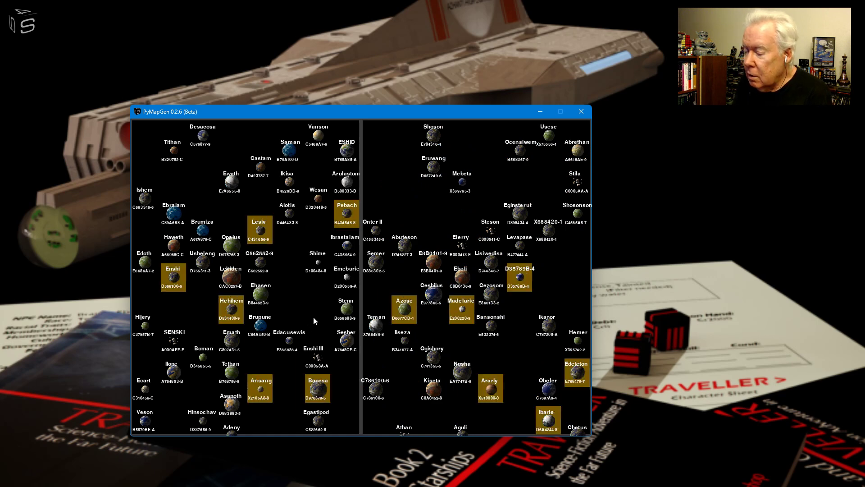
Step: Examine the worlds and the amber and red zones across the subsectors of the Jeton sector
key("Right")
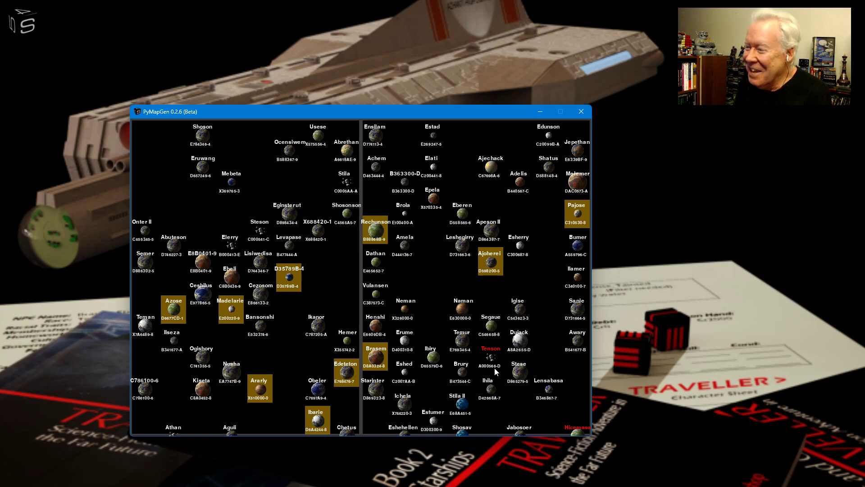
key("Right")
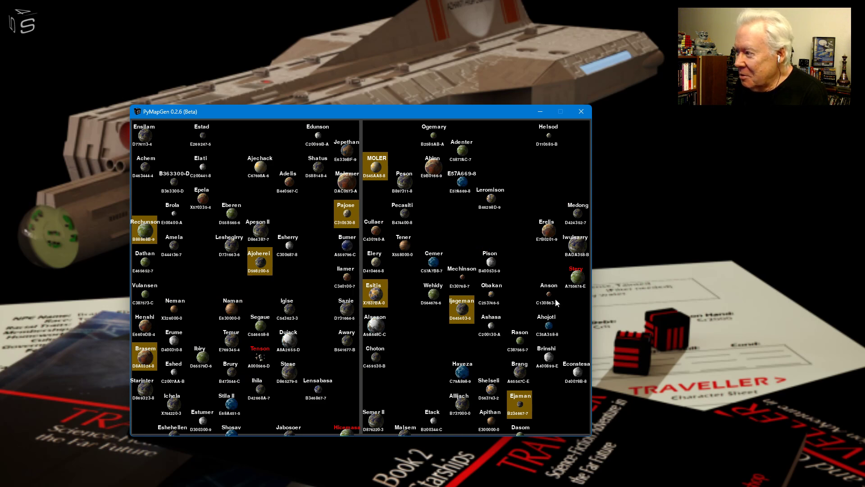
key("Down")
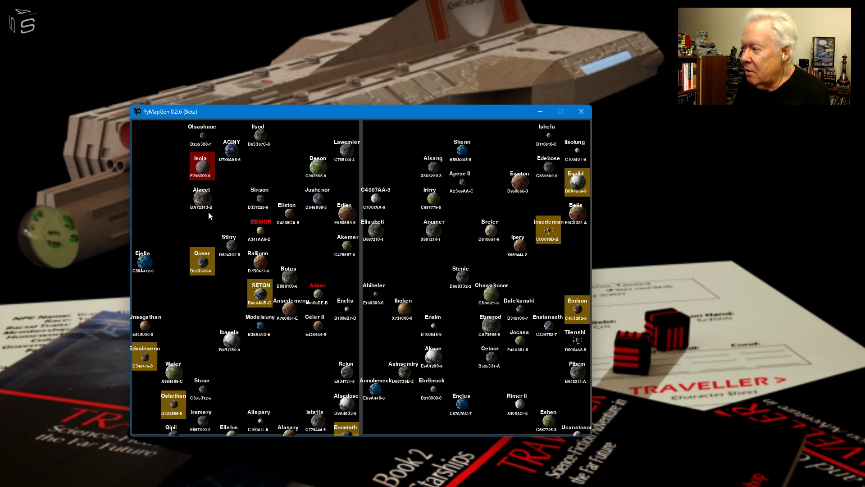
key("Left")
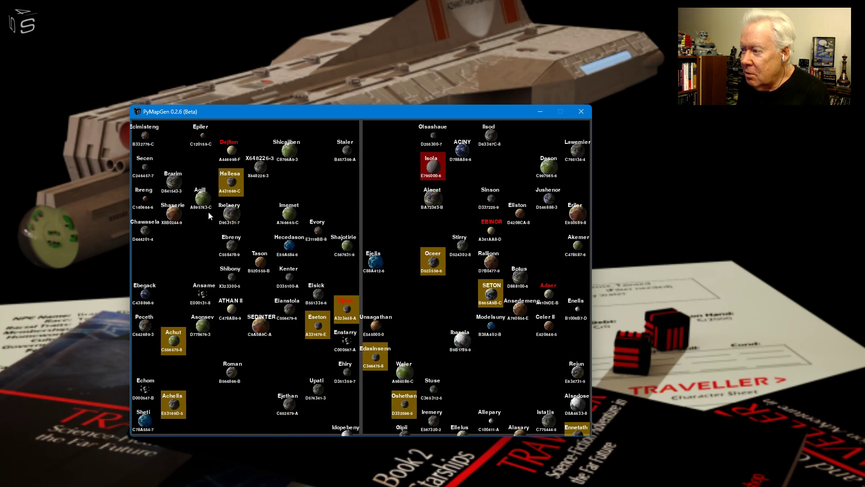
key("Left")
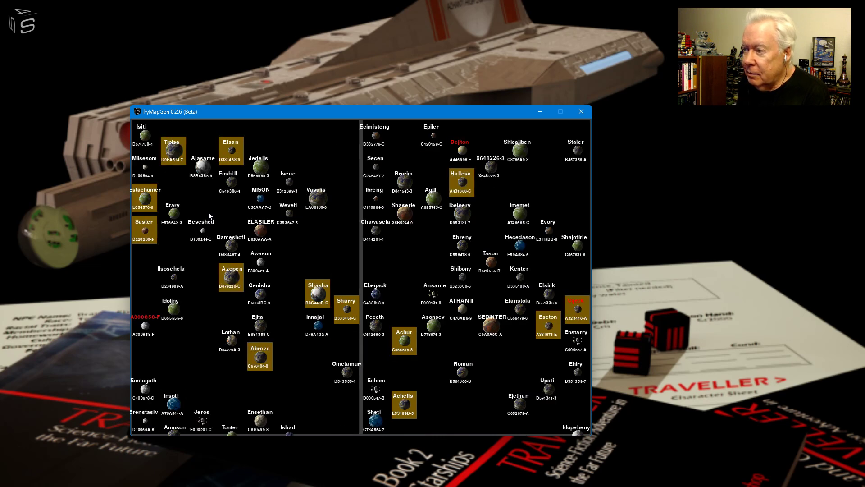
key("Down")
key("Right")
key("Right")
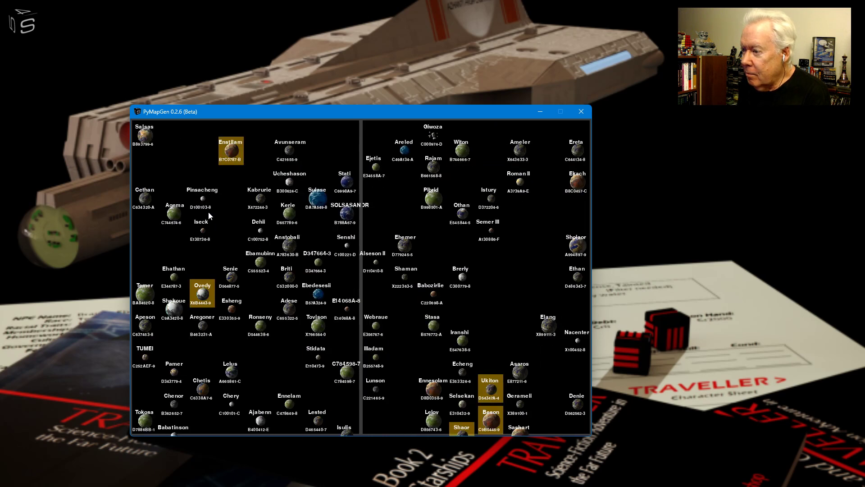
key("Left")
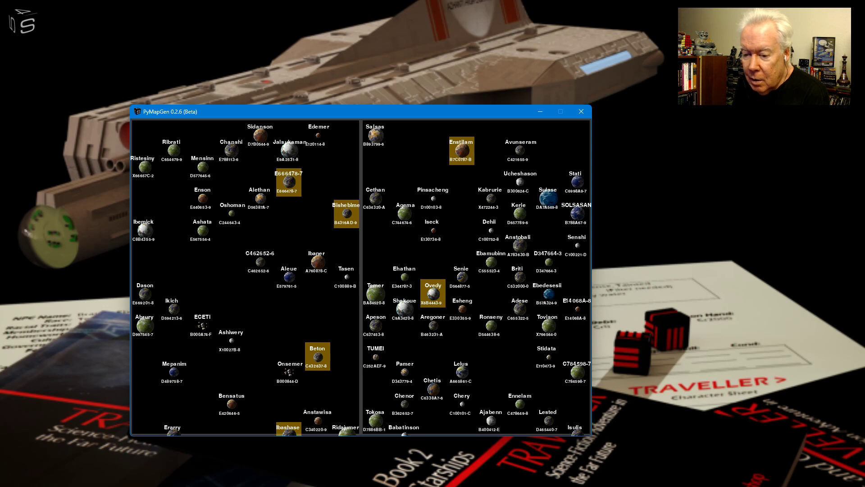
Step: Switch to the Traveller-RPG-SectorGen folder and run SectorGen.py
key("alt+Tab")
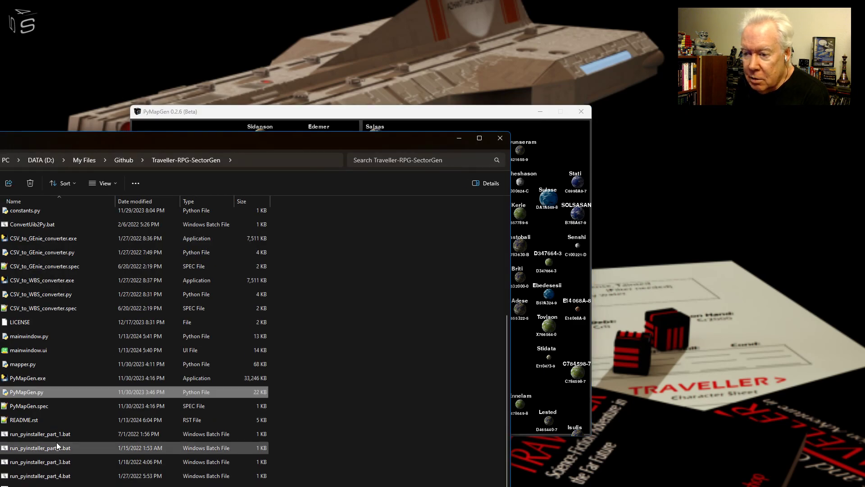
scroll(57, 445, "down", 1)
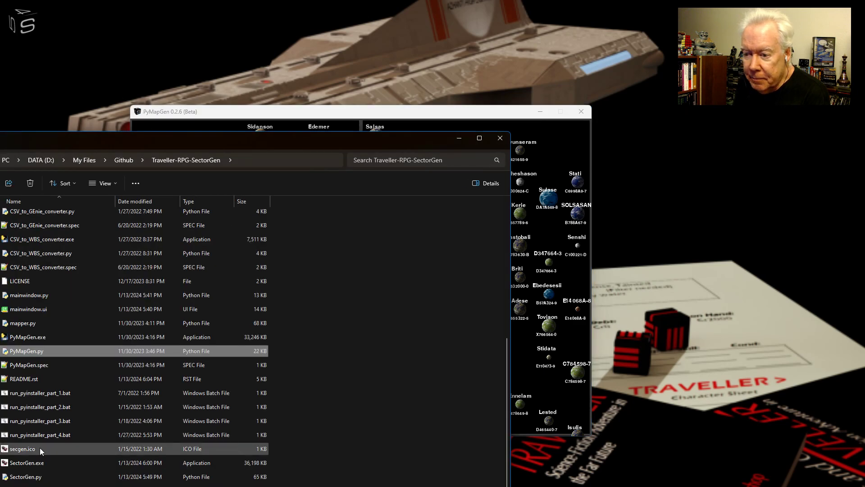
left_click(35, 478)
double_click(35, 478)
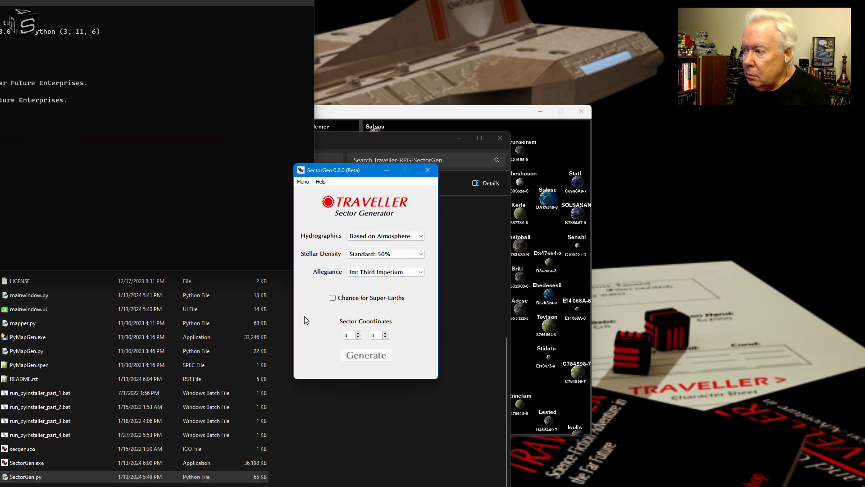
Step: Configure the sector with stellar density Core: 91%, a chance for super-Earths, hydrographics Based on Size and So: Solomani Confederation allegiance
left_click(384, 254)
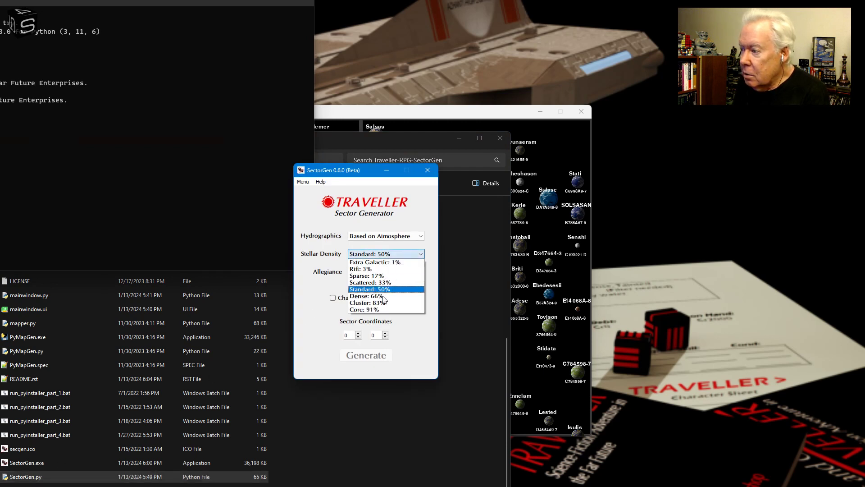
left_click(381, 308)
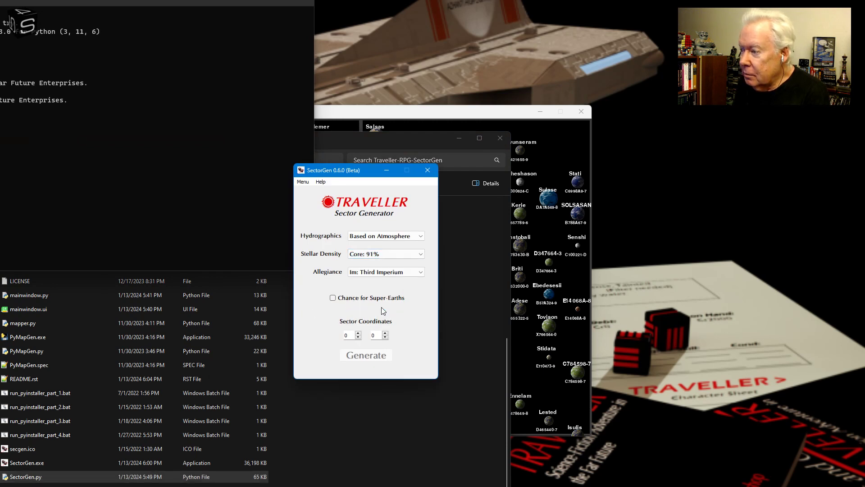
left_click(365, 301)
left_click(409, 239)
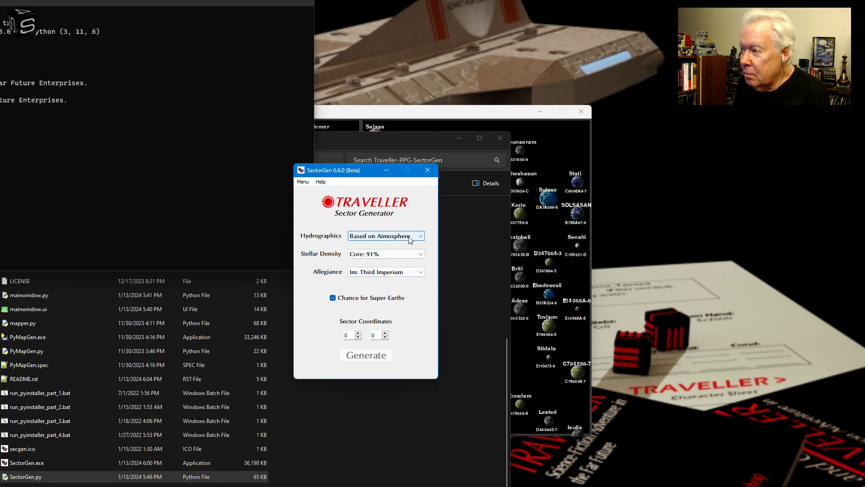
left_click(400, 250)
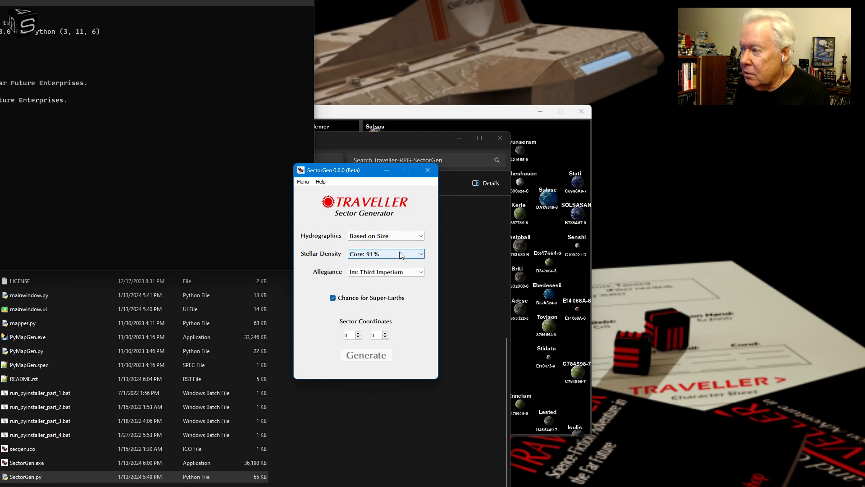
left_click(391, 272)
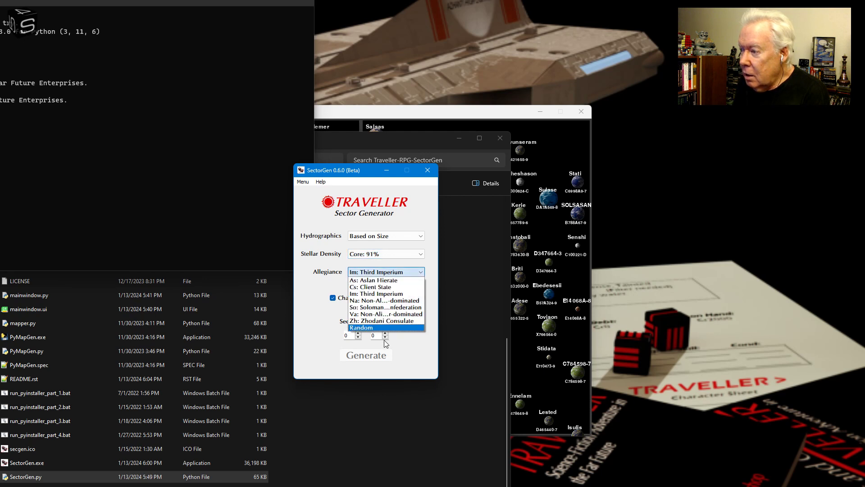
left_click(381, 307)
Step: Set the sector coordinates to 2, 0 and generate the sector
left_click(358, 333)
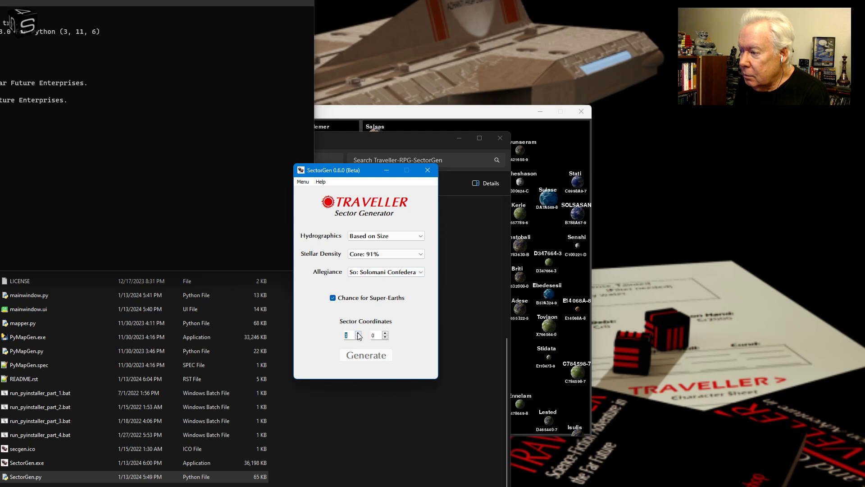
left_click(358, 333)
left_click(374, 357)
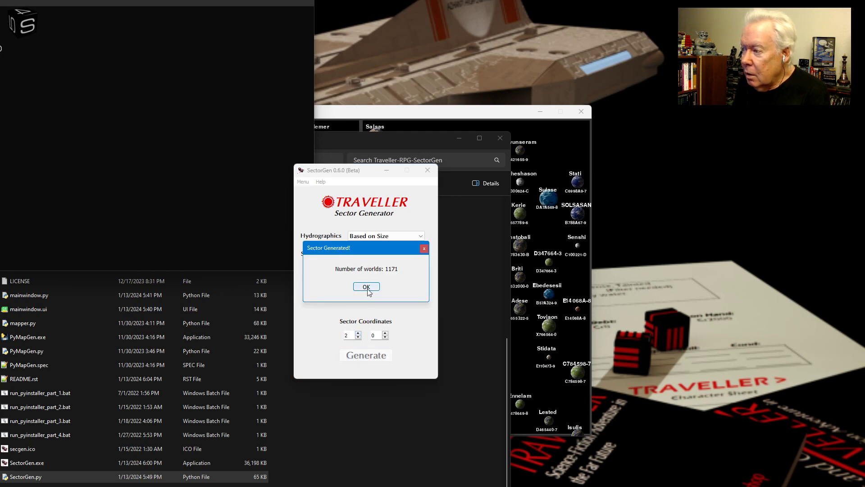
left_click(368, 290)
Step: Close the sector generator, clear the folder window away and show the new sector beside Jeton on the PyMapGen overview map
left_click(427, 170)
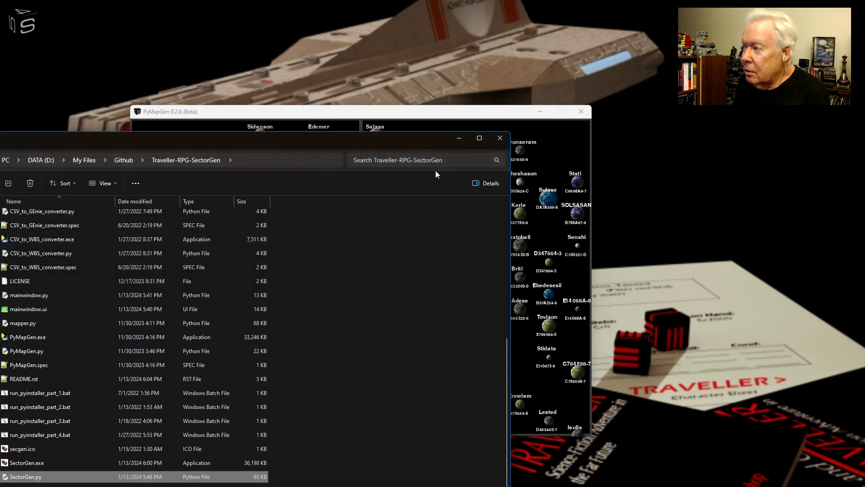
left_click(459, 140)
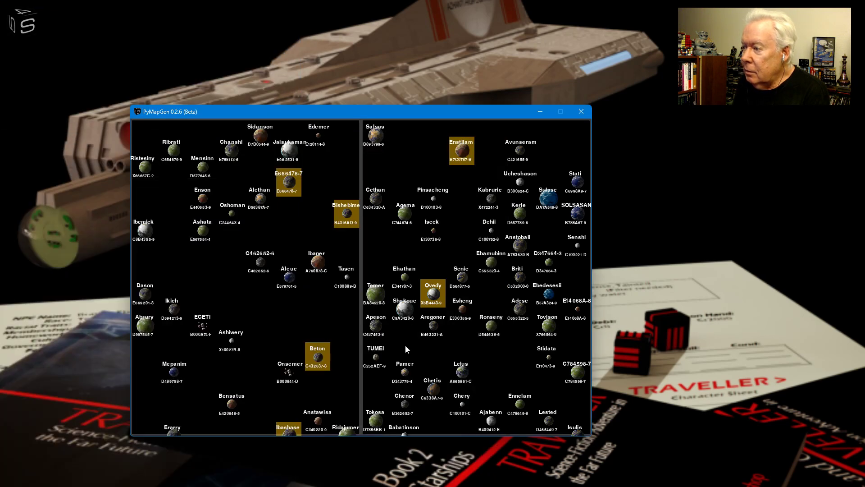
scroll(404, 345, "down", 2)
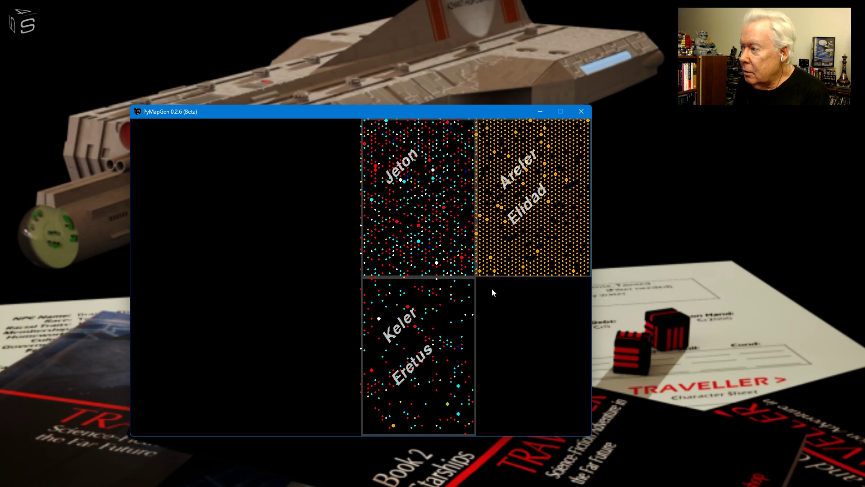
Step: Examine the Areler Elidad sector at world-detail level, return to the overview of all sectors, and bring its worlds back into detail
left_click(571, 223)
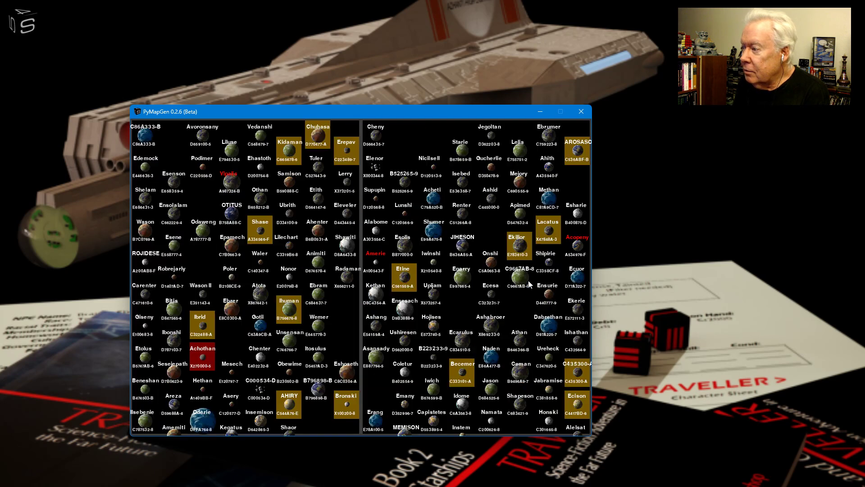
left_click(521, 290)
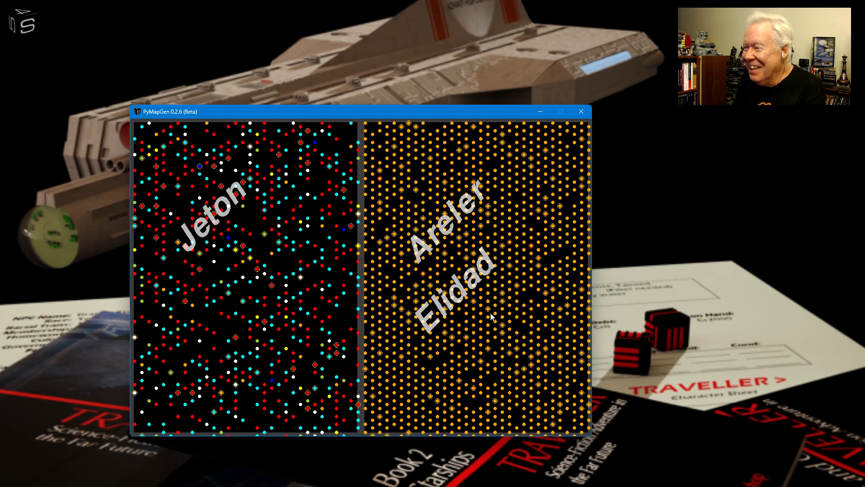
scroll(319, 347, "down", 1)
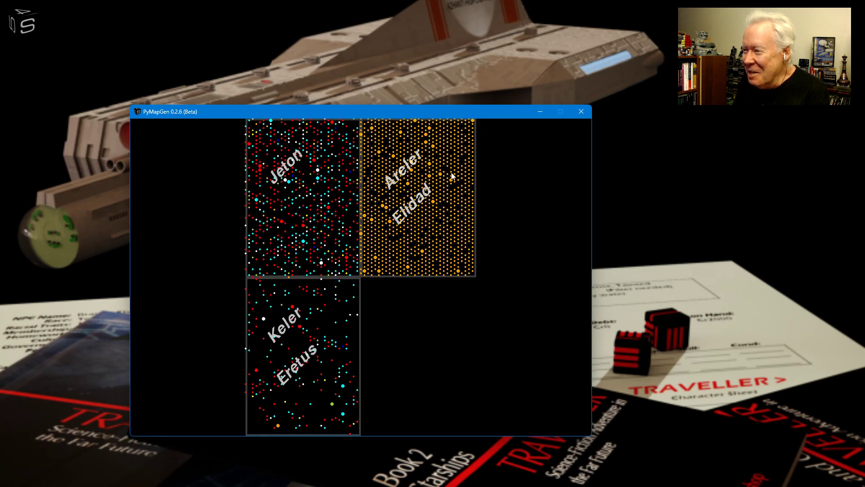
left_click(461, 251)
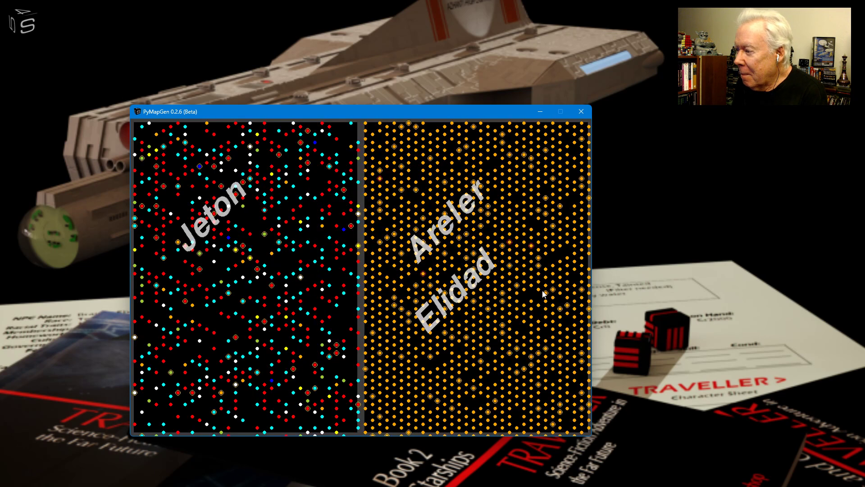
left_click(541, 335)
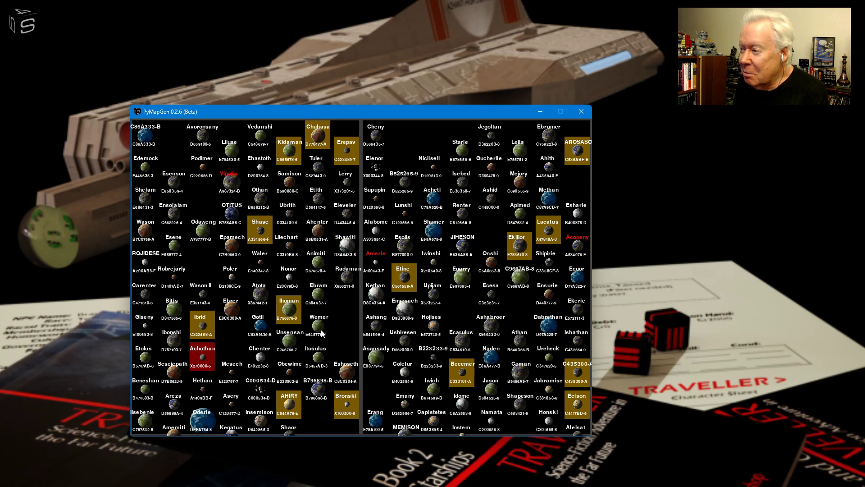
Step: Examine the worlds in the neighbouring subsectors to the east, two rows south, and one subsector back west
key("Right")
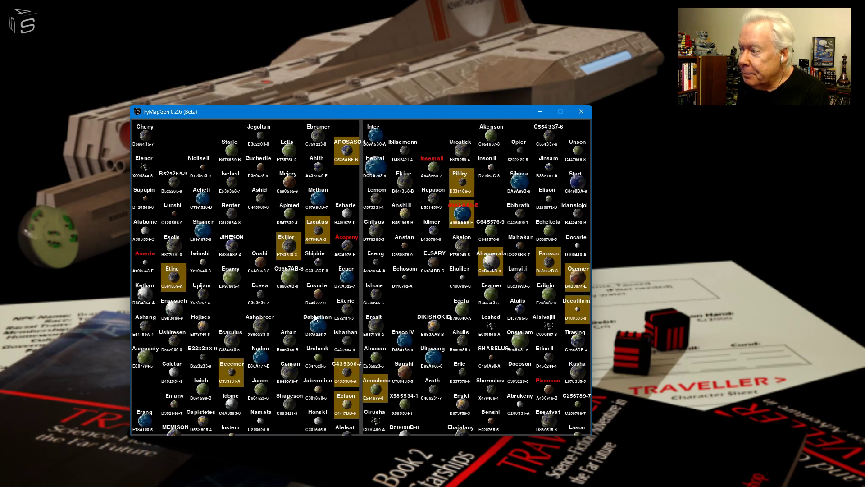
key("Right")
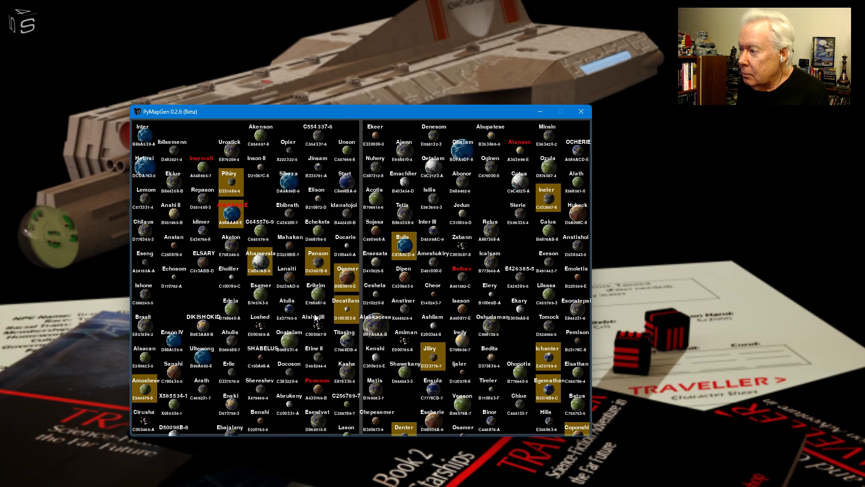
key("Down")
key("Down")
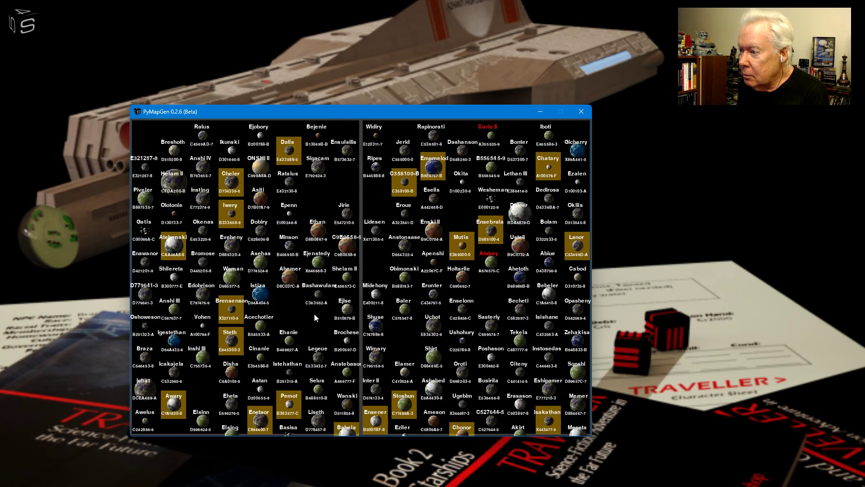
key("Left")
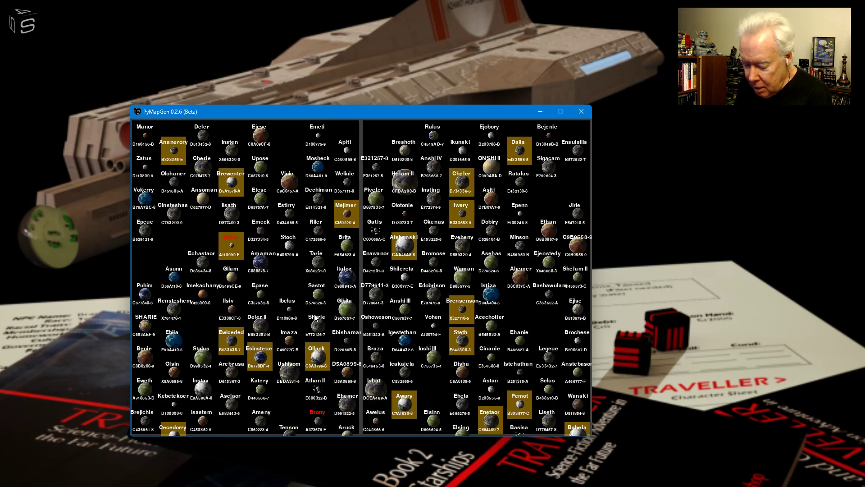
Step: Try hexagonal cells and circular world highlights with grid lines turned on, and return to square cells and full-cell highlights, keeping the grid
key("h")
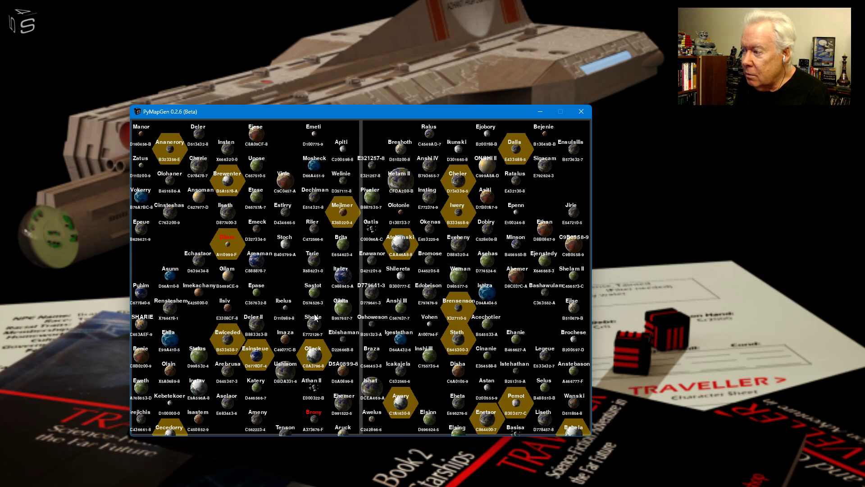
key("g")
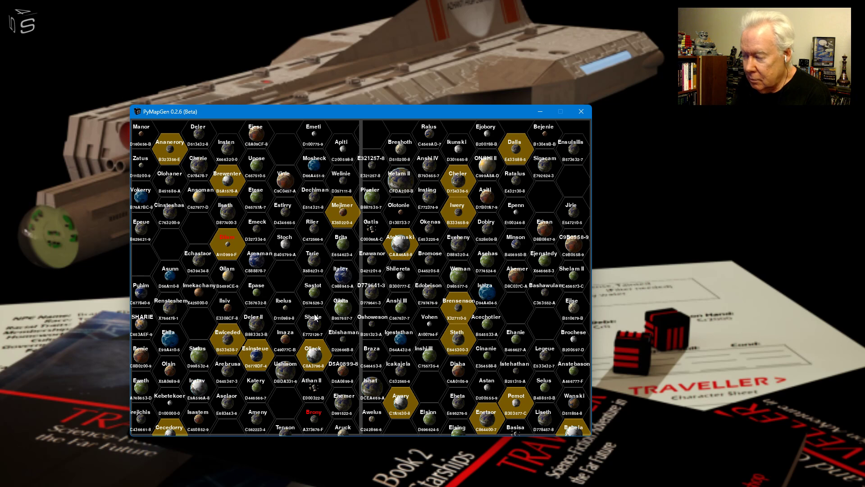
key("c")
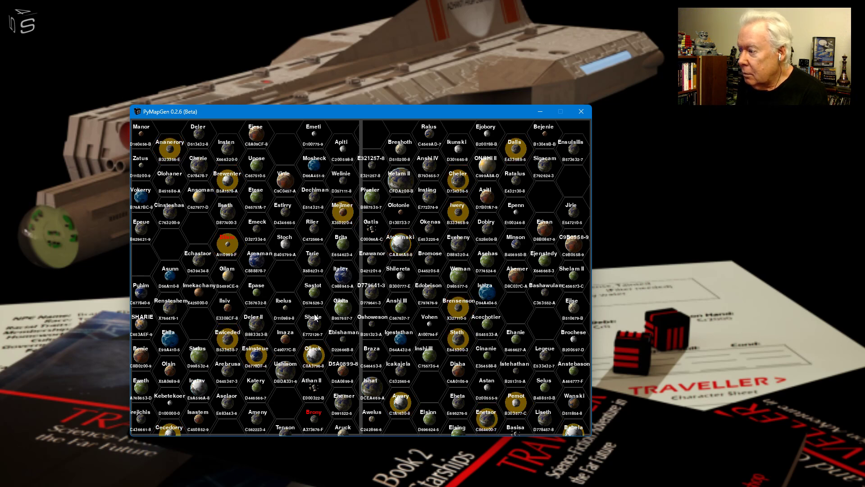
key("g")
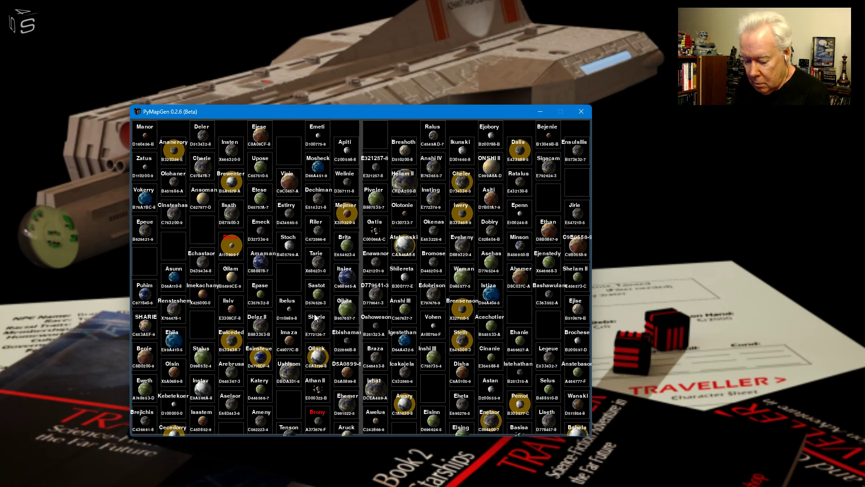
key("c")
Step: Examine the gridded worlds of the Areler Elidad sector from its southern subsectors up to its northern ones
key("Down")
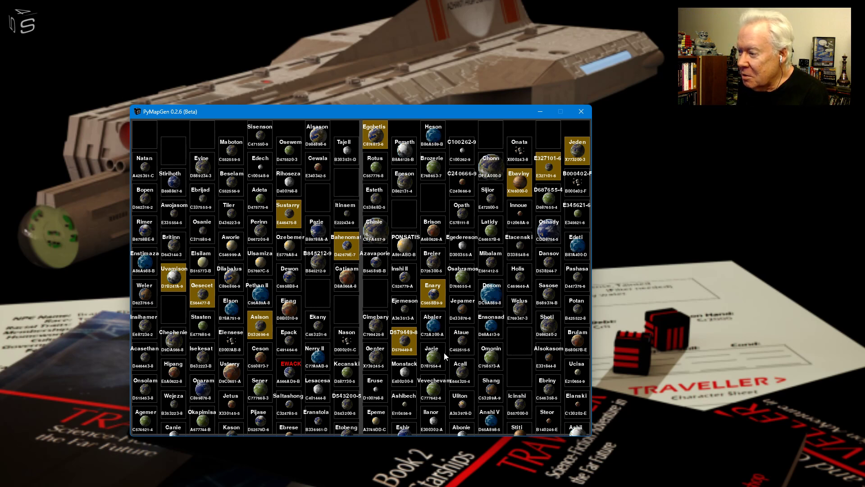
key("Left")
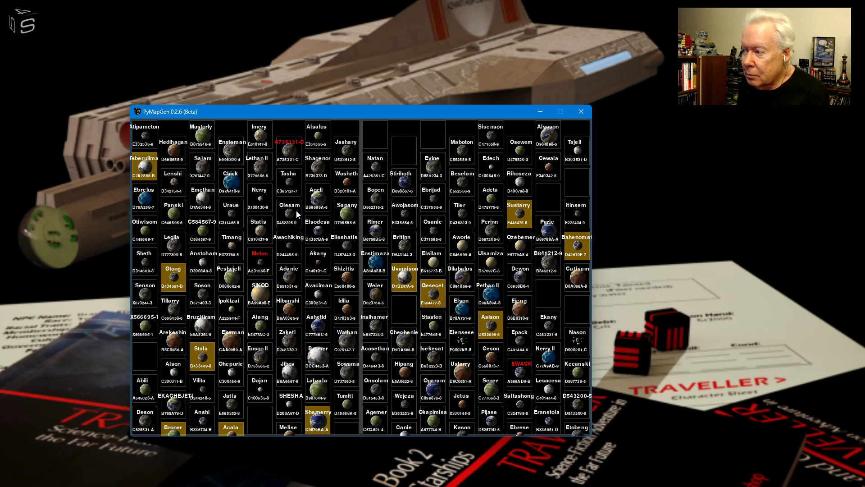
key("Down")
key("Right")
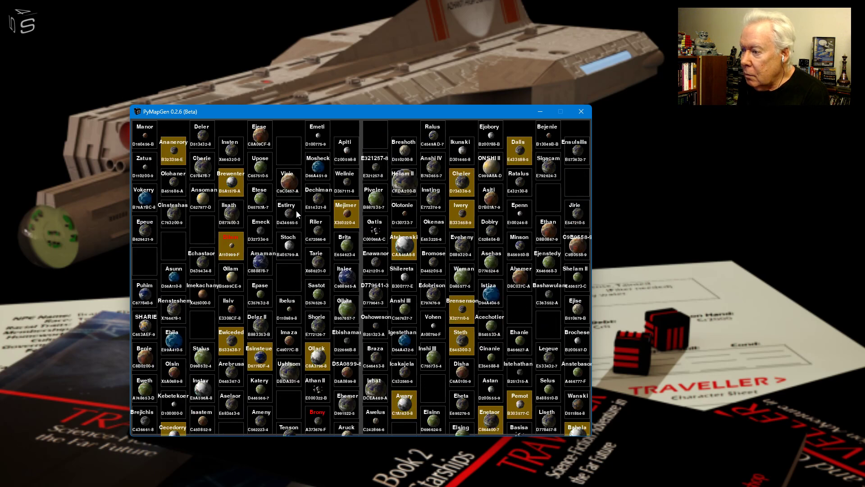
key("Right")
key("space")
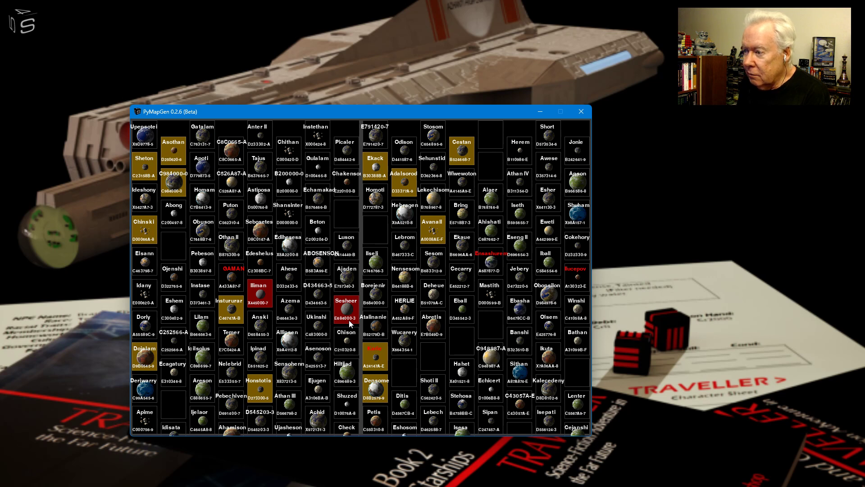
Step: Examine the worlds in the northern subsectors, including the red-highlighted ones, and return to the overview of all sectors
key("Left")
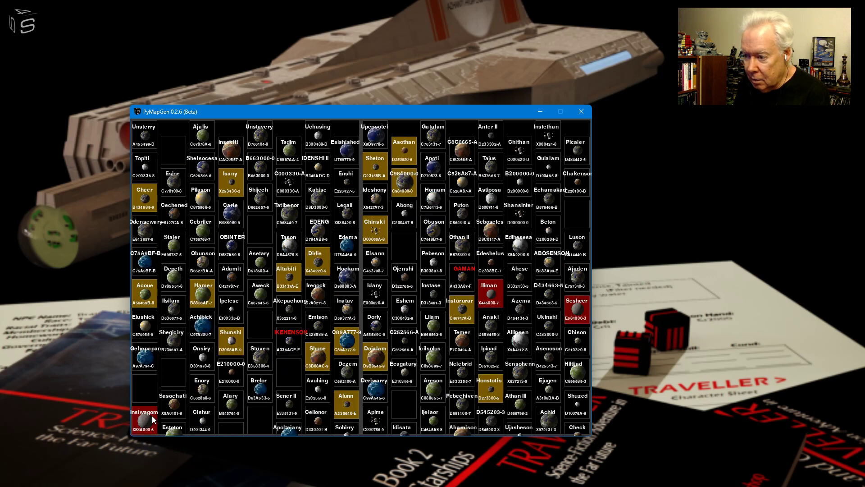
key("Left")
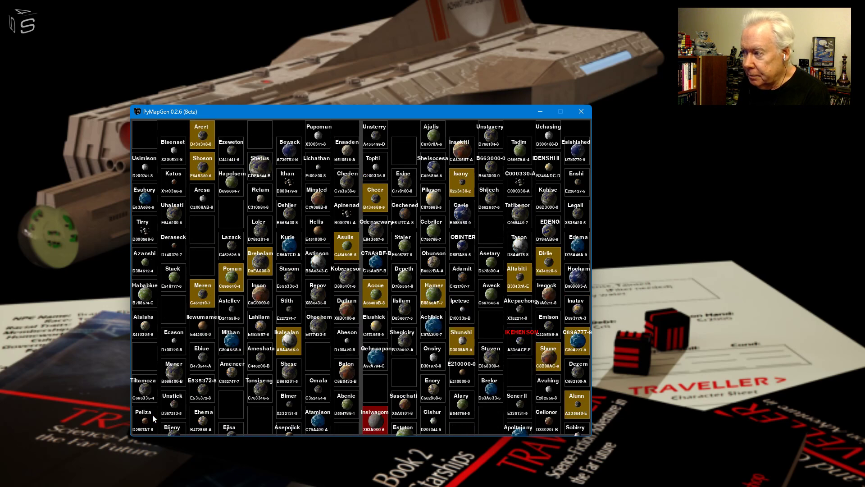
key("Down")
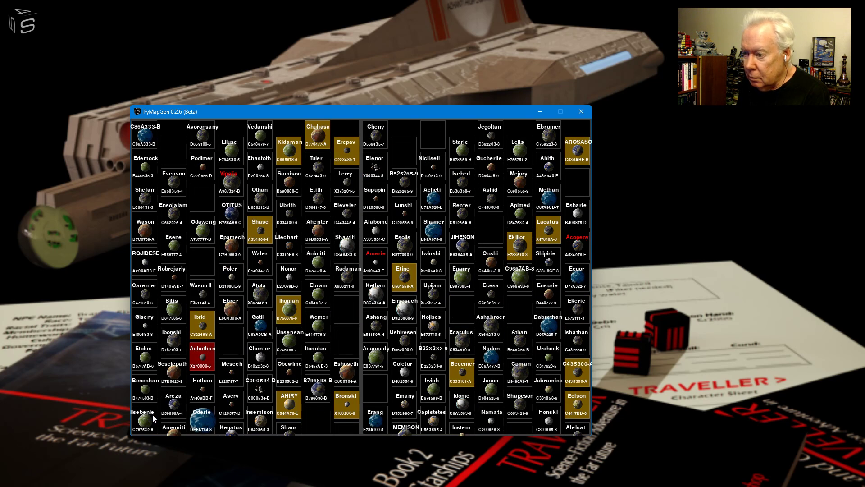
key("Right")
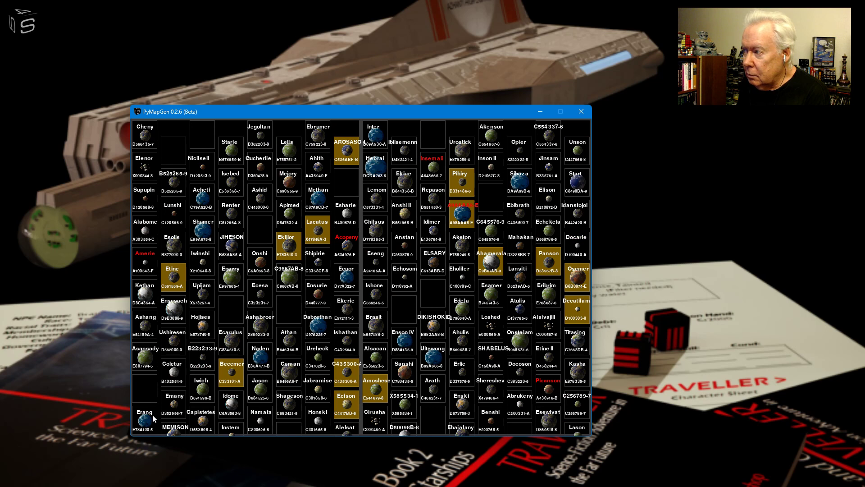
key("Right")
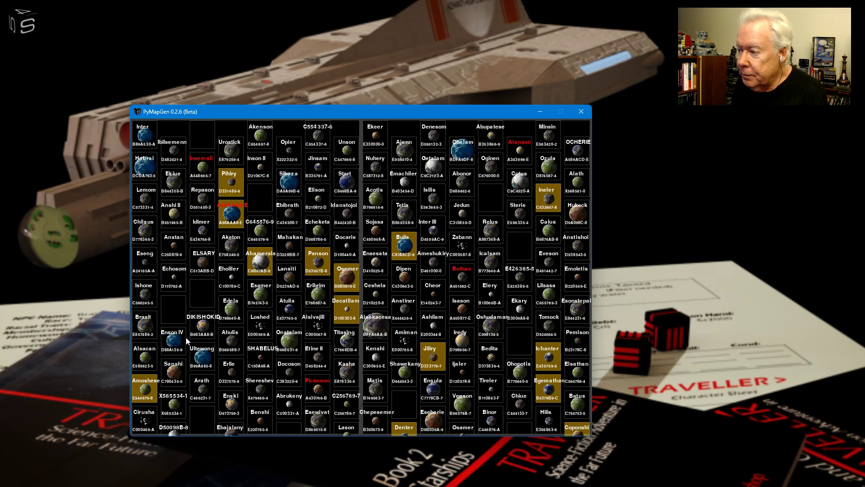
scroll(185, 338, "down", 1)
scroll(221, 335, "down", 1)
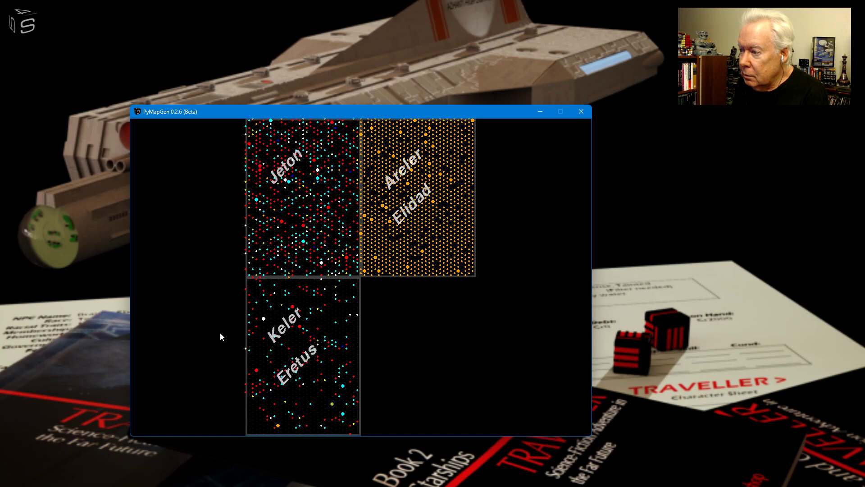